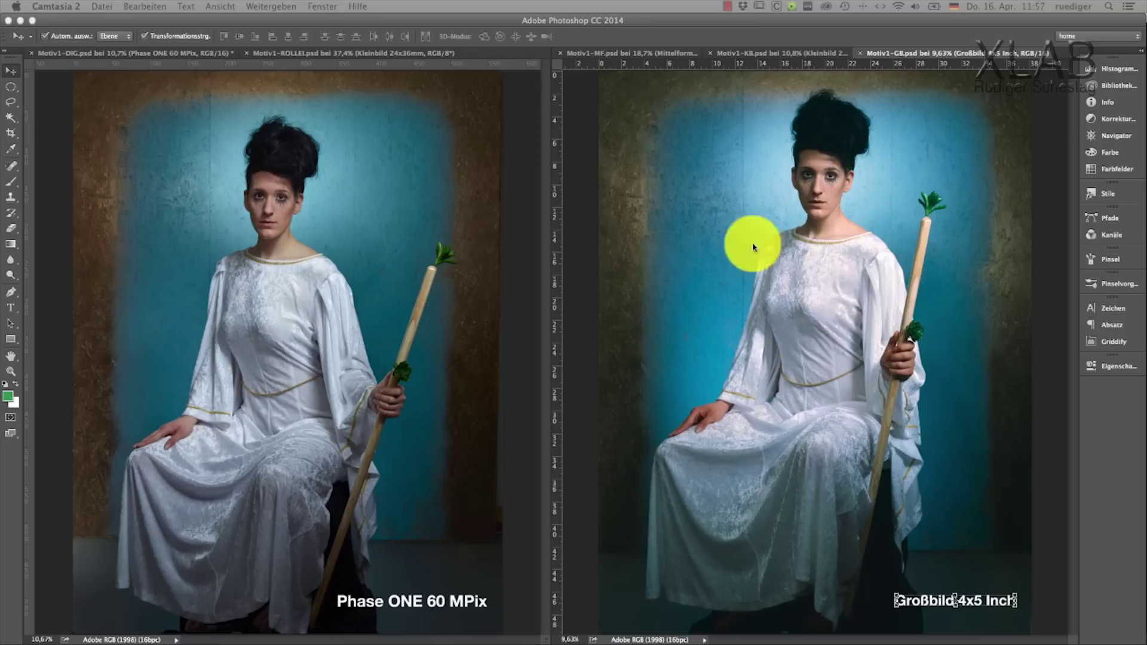
Compare the Mittelformat 6x6cm portrait and the Kleinbild version Motiv1-KB.psd with the Phase ONE 60 MPix image at full view.
click(644, 57)
click(645, 55)
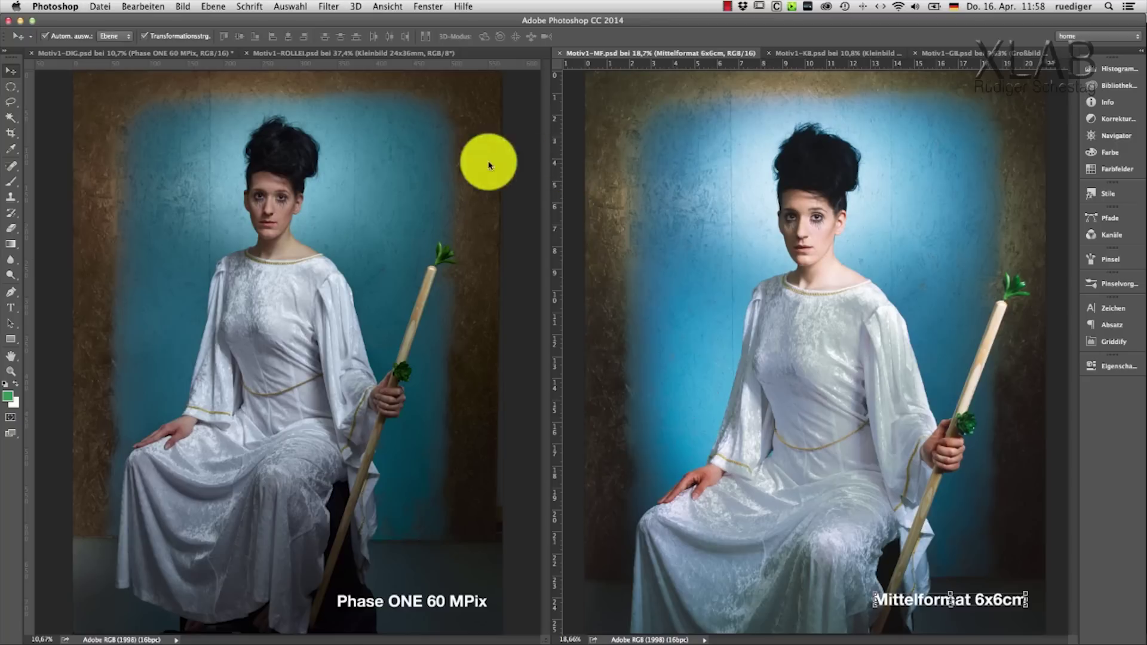
click(821, 55)
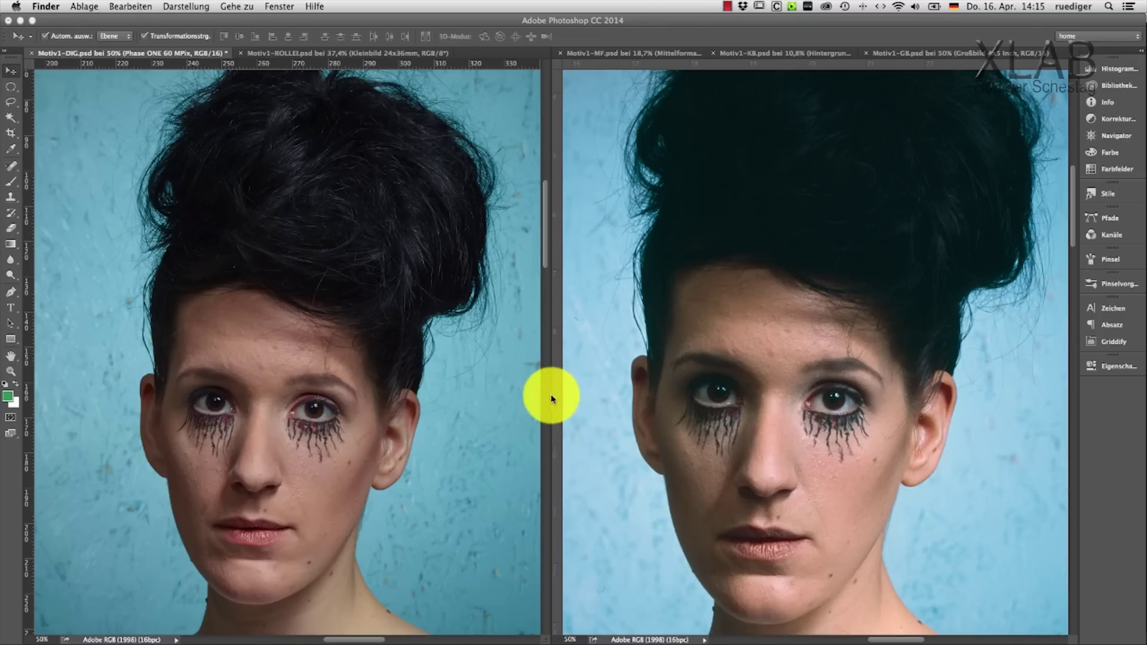
Examine the eye, ear and fine hairs in the Phase ONE image Motiv1-DIG.psd at 100% magnification.
click(544, 346)
key(super+plus)
key(super+plus)
key(super+plus)
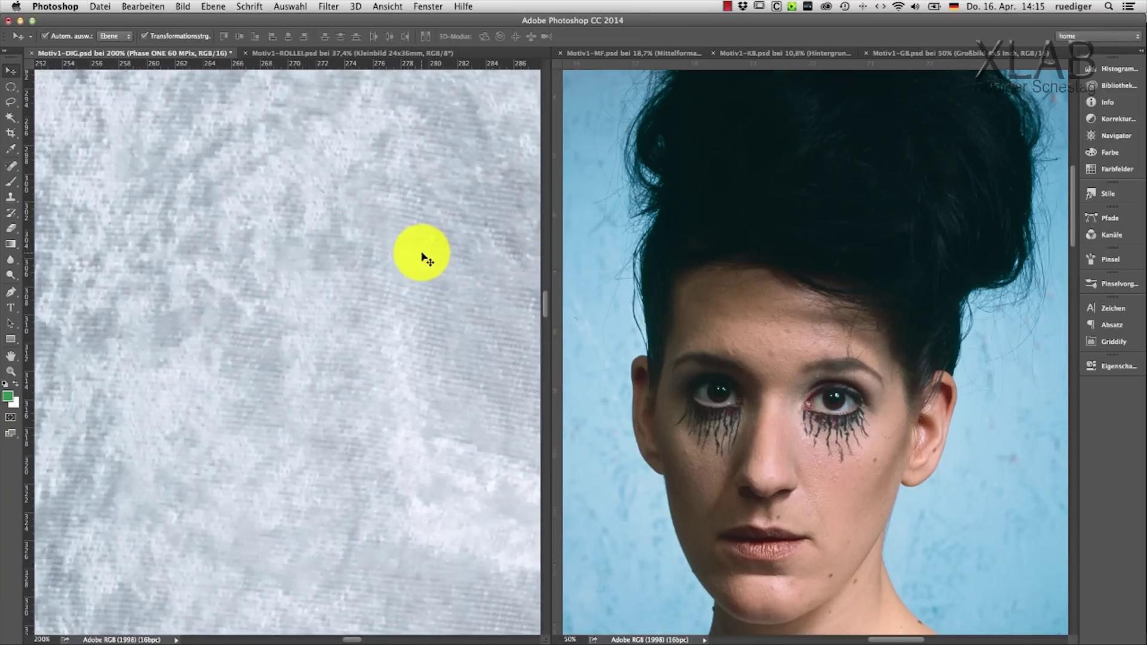
key(super+minus)
scroll(414, 329, up, 10)
scroll(414, 329, up, 8)
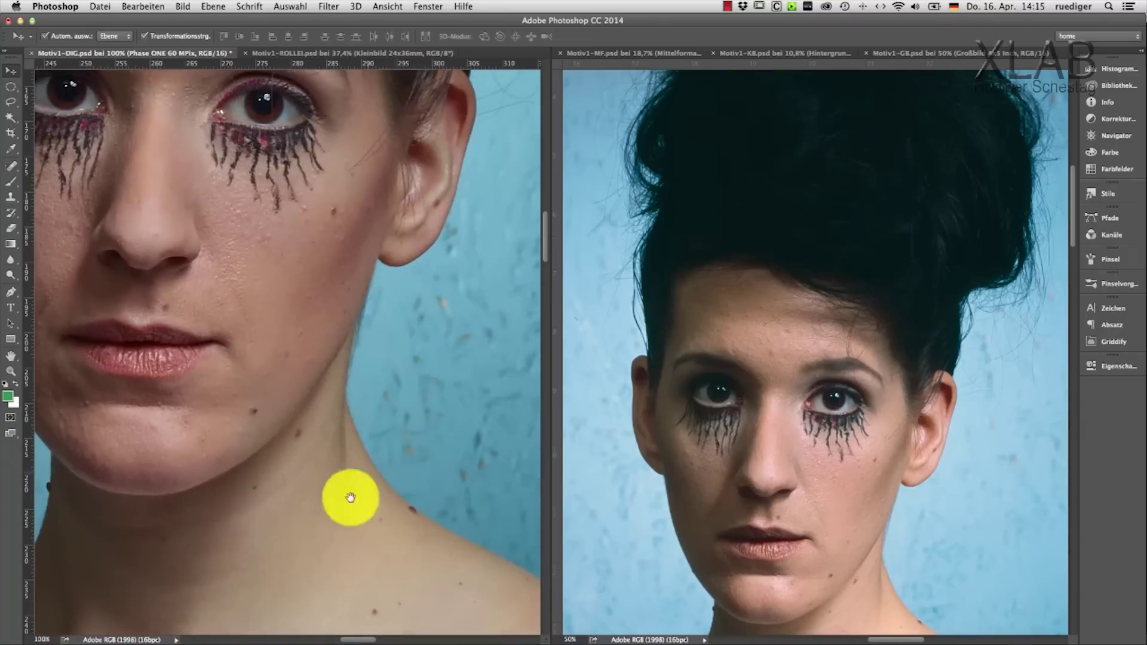
key(super+r)
scroll(316, 371, right, 2)
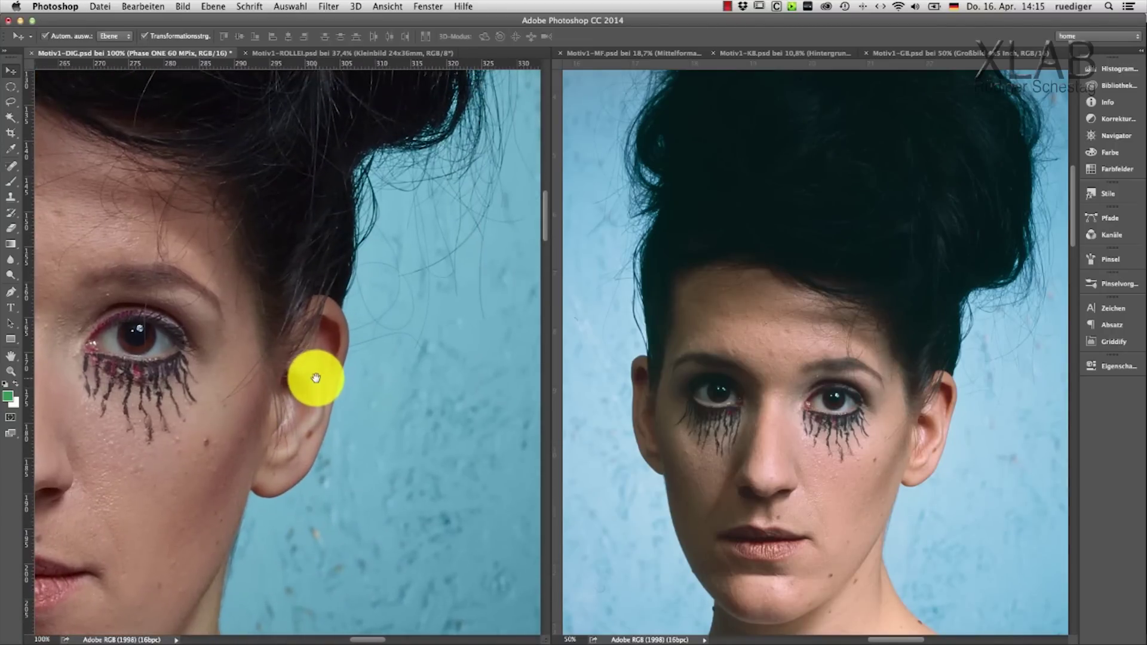
Show the same eye and ear area of Motiv1-GB.psd at 100% and align both images to compare skin detail.
click(890, 357)
key(super+plus)
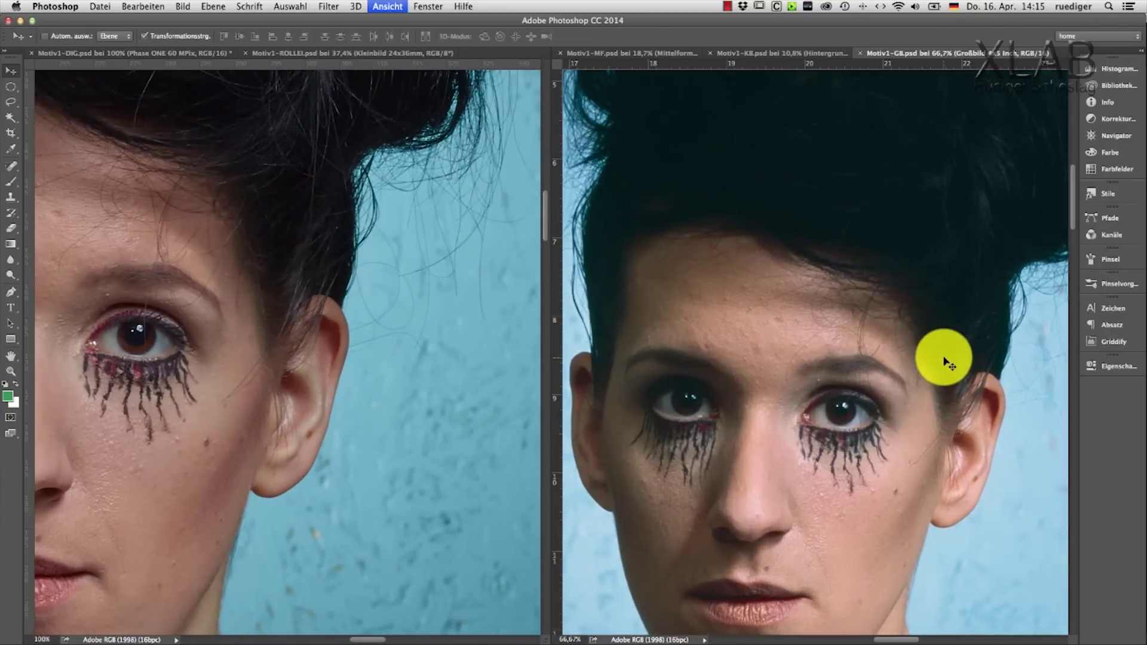
key(super+plus)
drag(878, 340, 581, 377)
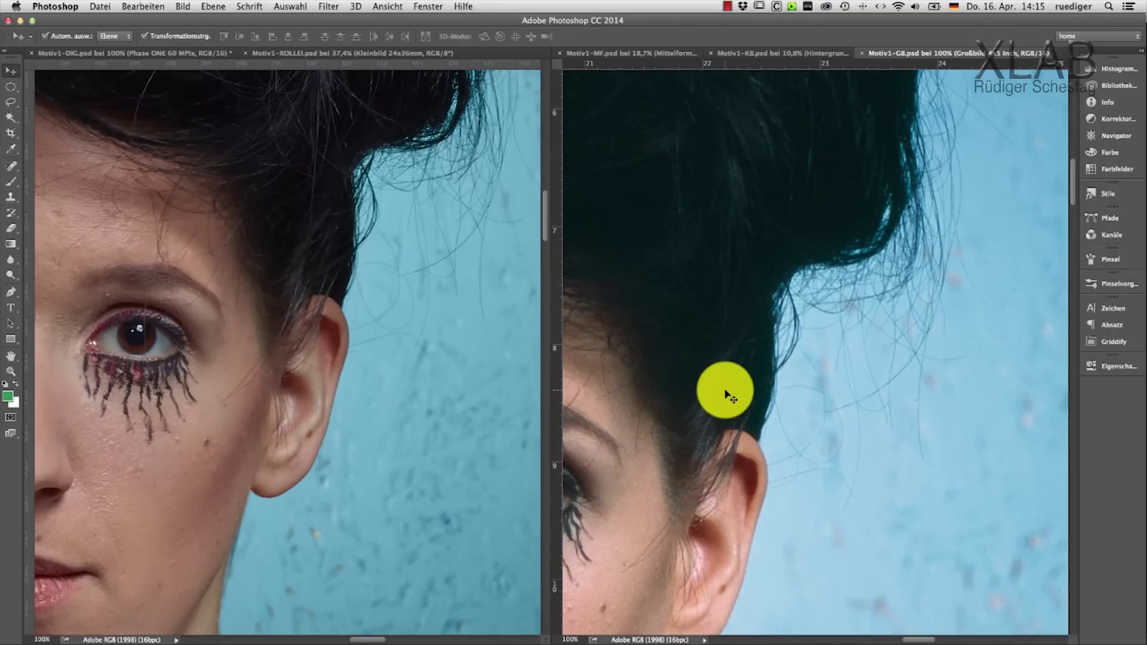
drag(769, 461, 814, 384)
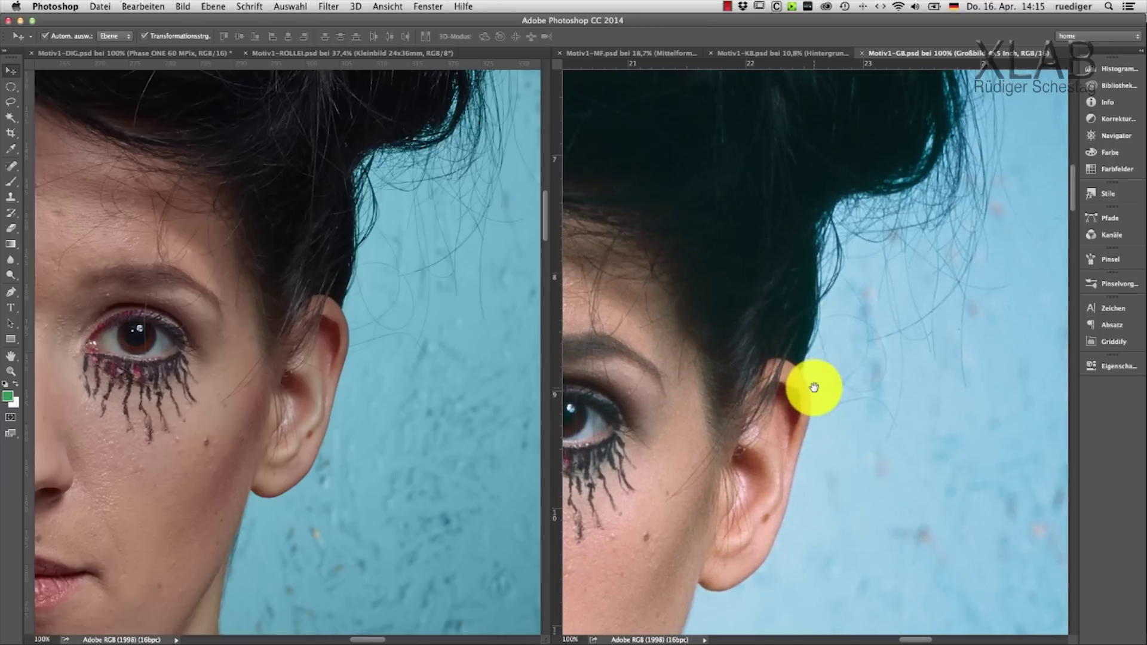
drag(770, 430, 822, 384)
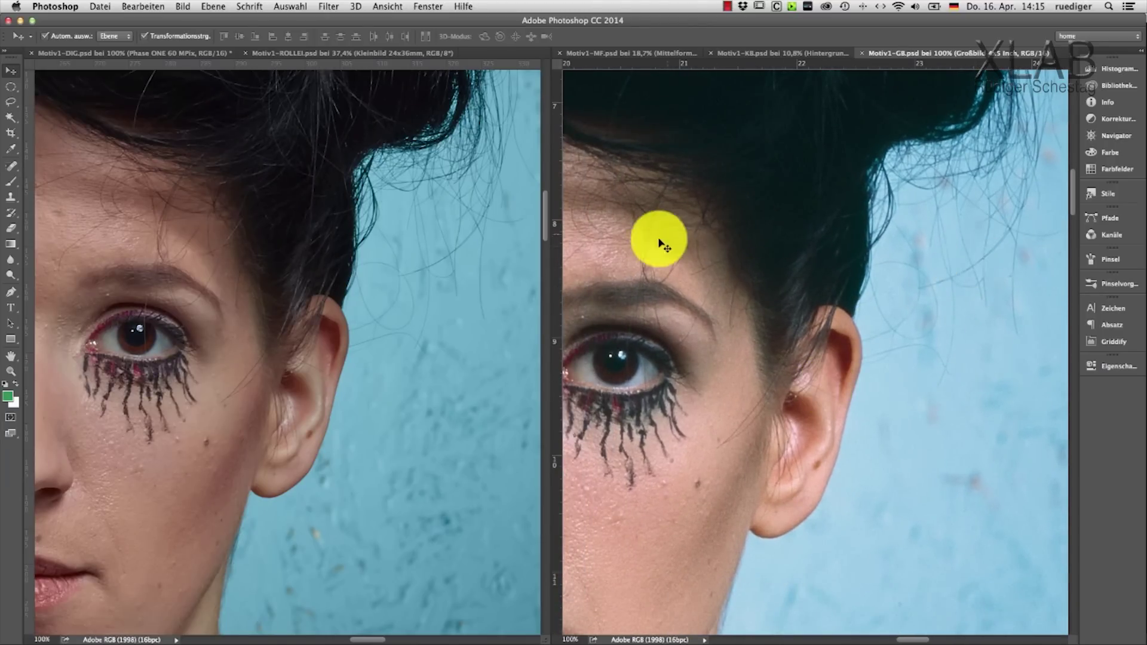
drag(663, 238, 710, 234)
click(289, 271)
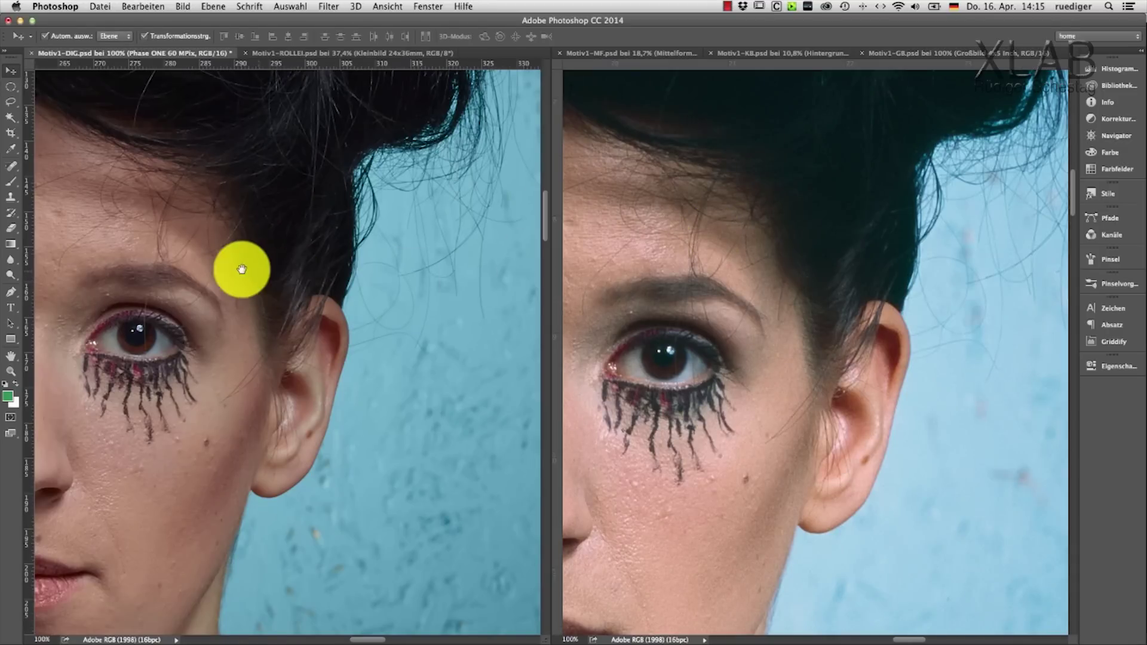
drag(240, 263, 322, 267)
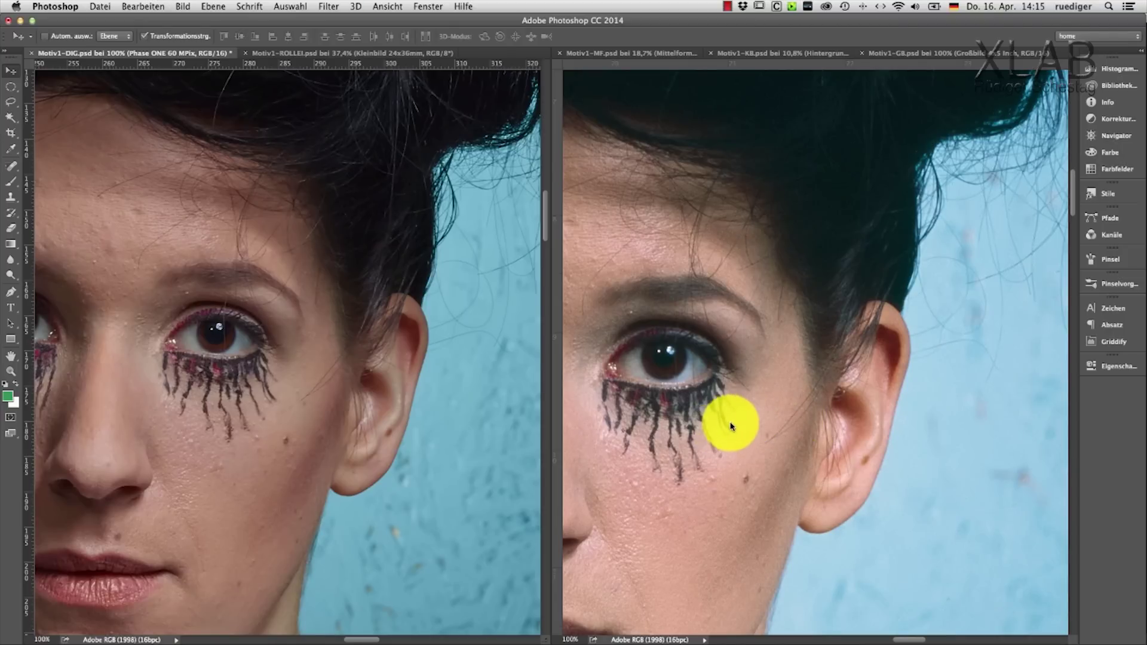
Compare the dark hair and forehead in Motiv1-DIG.psd and Motiv1-GB.psd, both at 66.7% magnification.
key(super+minus)
click(807, 413)
key(super+minus)
drag(771, 381, 911, 545)
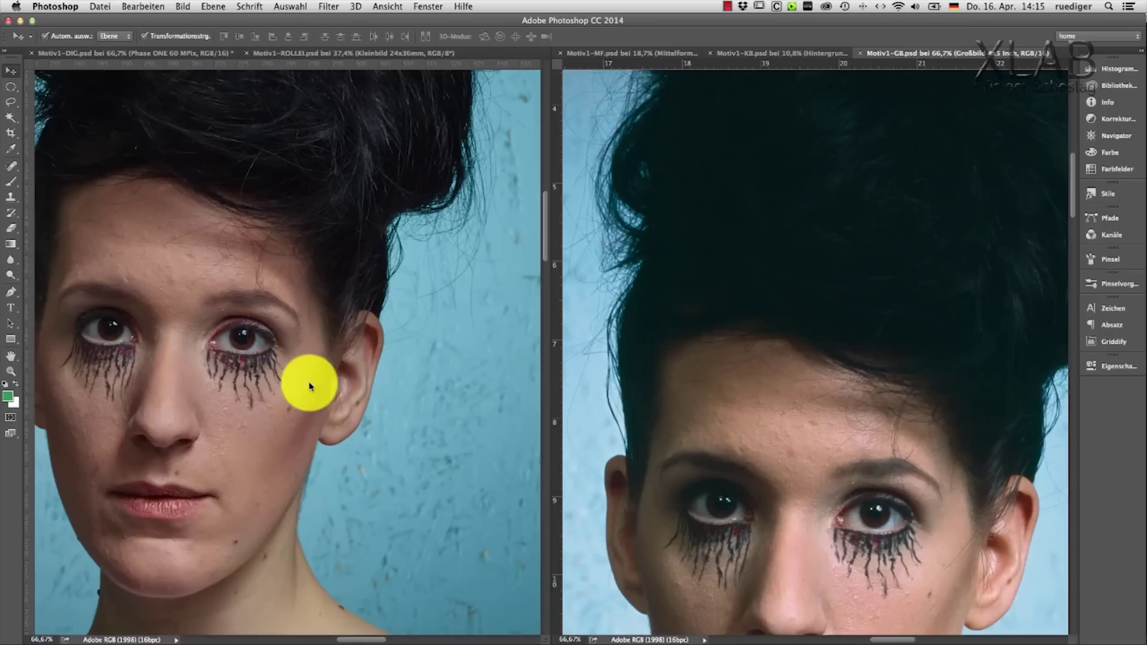
click(276, 336)
drag(282, 366, 328, 454)
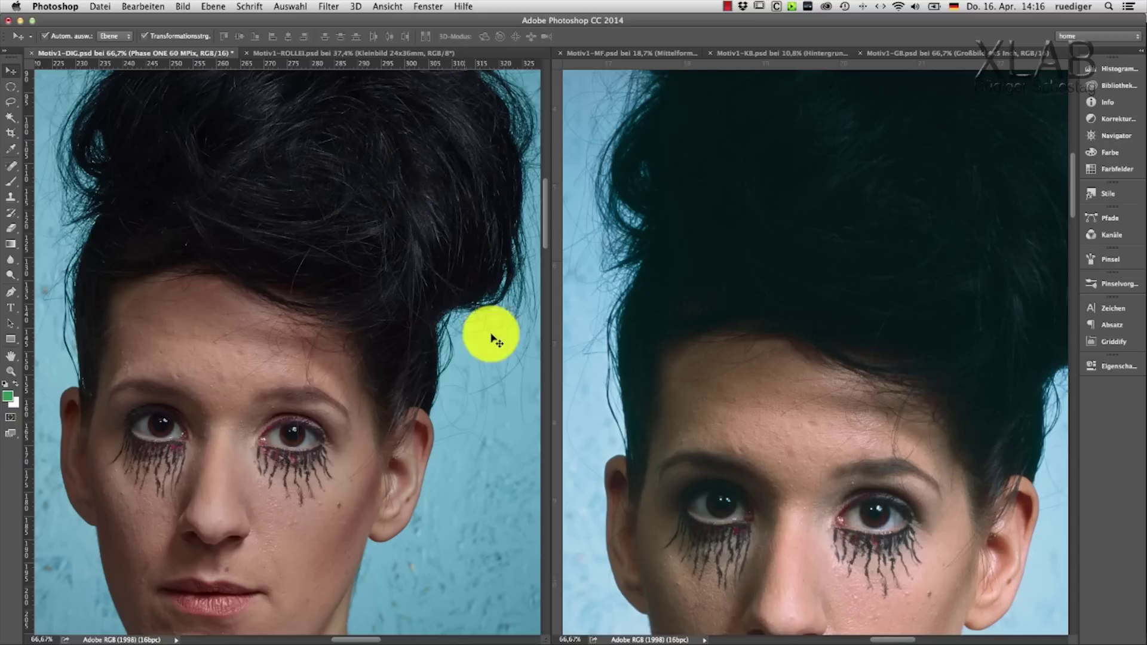
Compare the white velvet dress around the shoulder in the large-format and Phase ONE images at 66.7%.
click(897, 514)
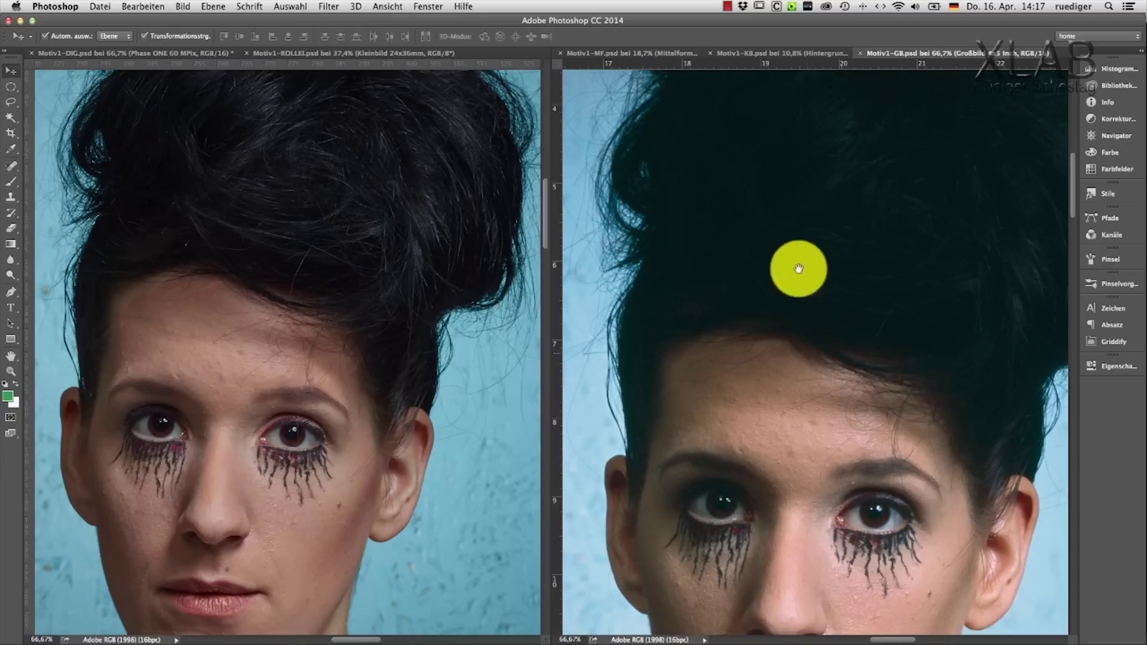
scroll(878, 484, down, 15)
scroll(878, 484, right, 8)
scroll(866, 325, down, 1)
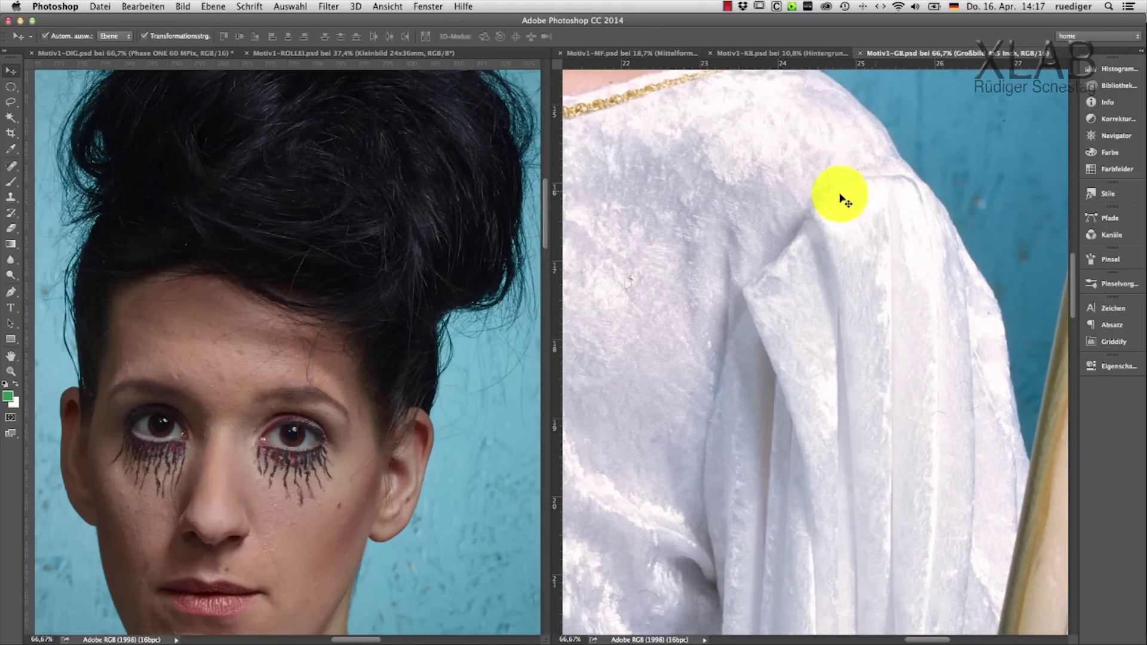
click(295, 453)
scroll(306, 189, down, 5)
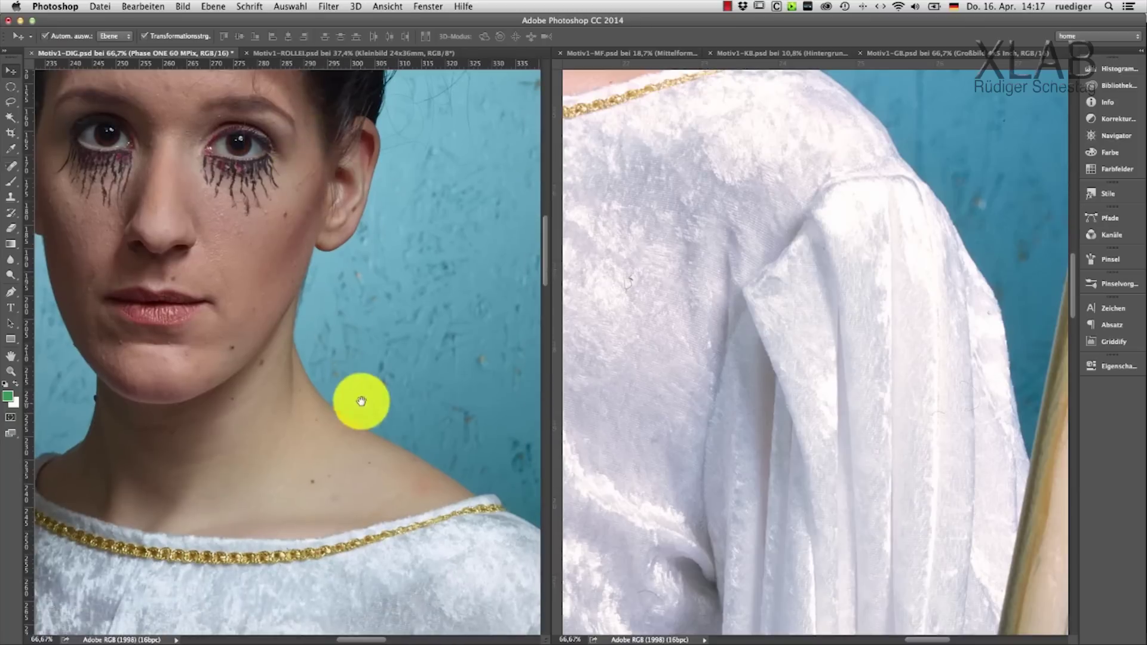
drag(360, 402, 269, 187)
mouse_move(381, 392)
mouse_down()
mouse_move(339, 232)
mouse_move(312, 199)
mouse_up()
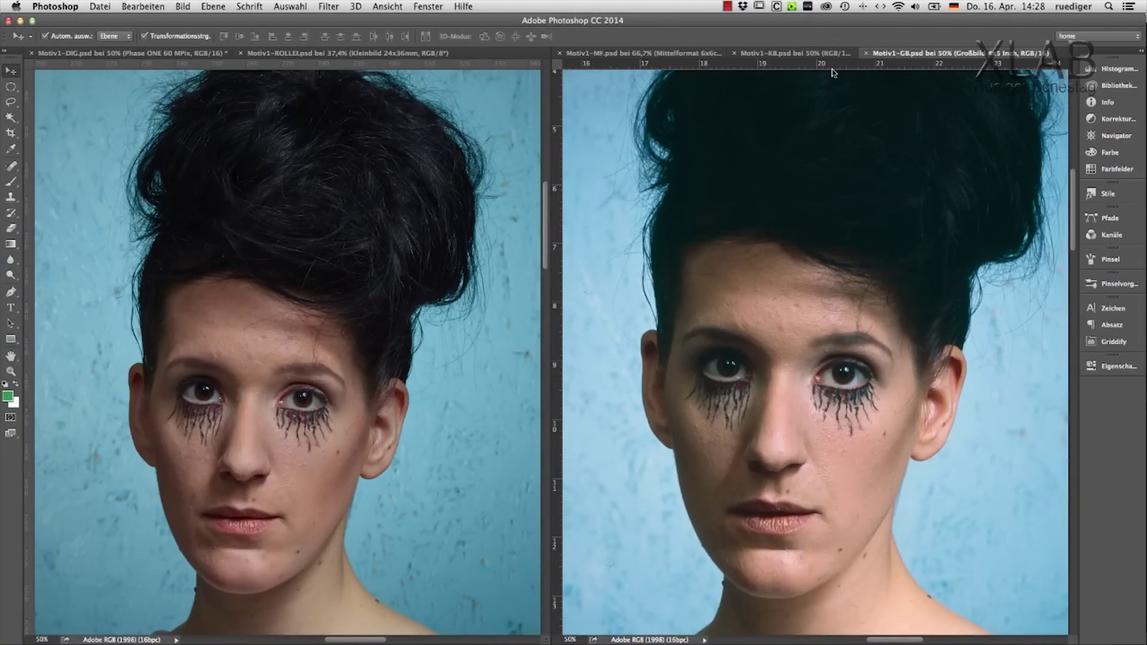
Compare the faces in the Mittelformat, Großbild and Kleinbild documents in turn against the Phase ONE portrait.
click(654, 56)
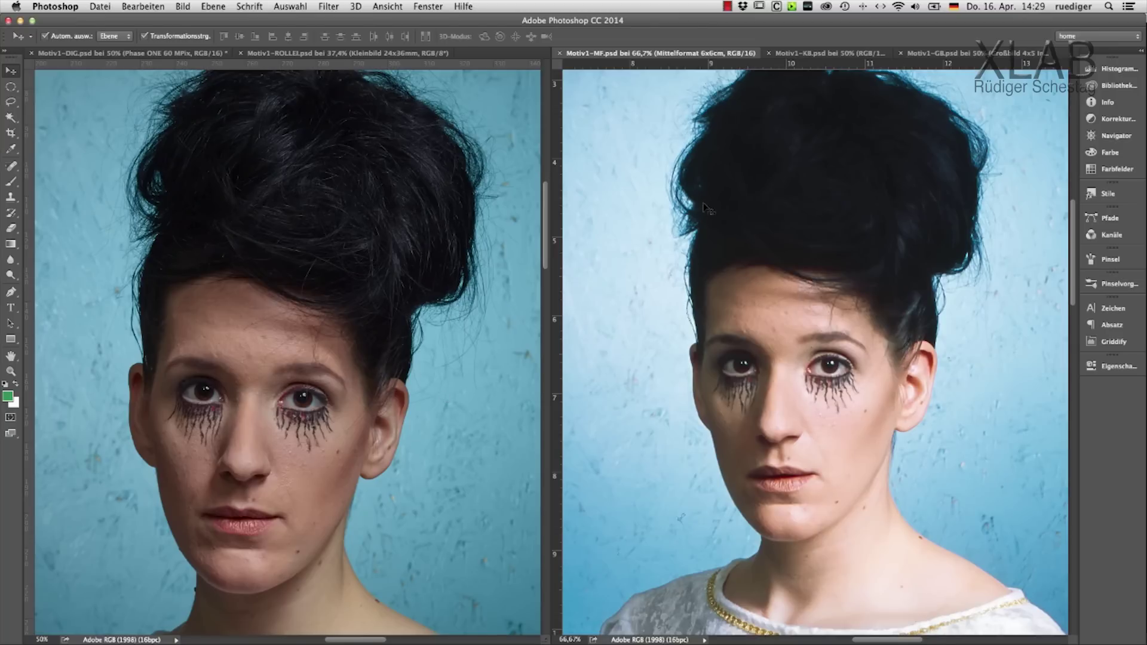
click(946, 55)
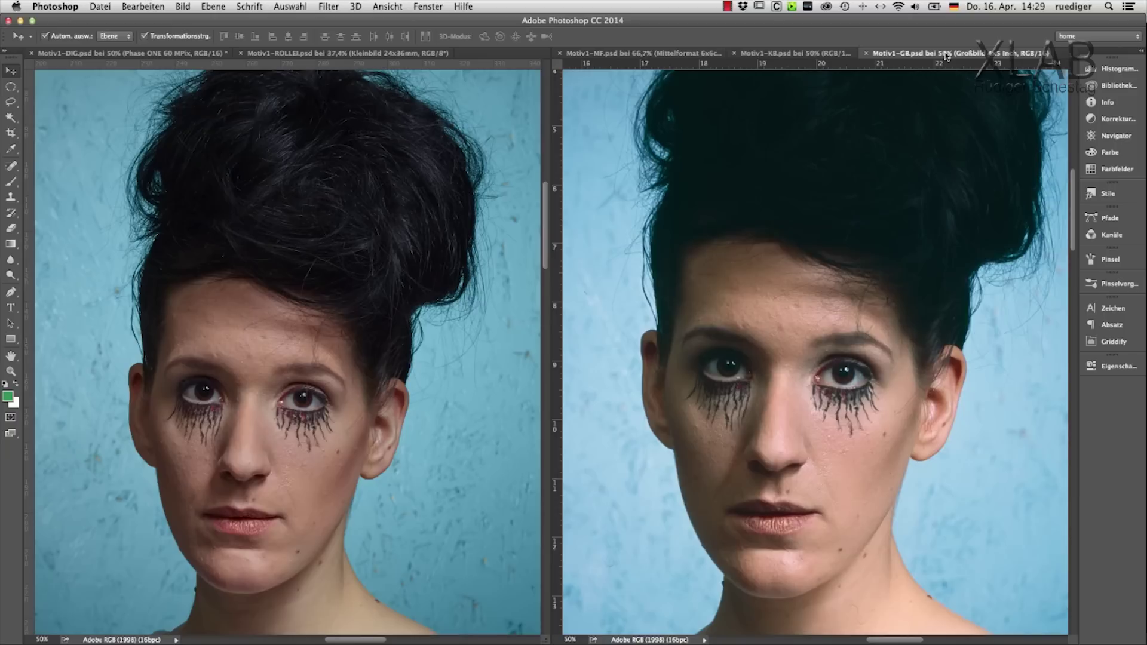
click(675, 57)
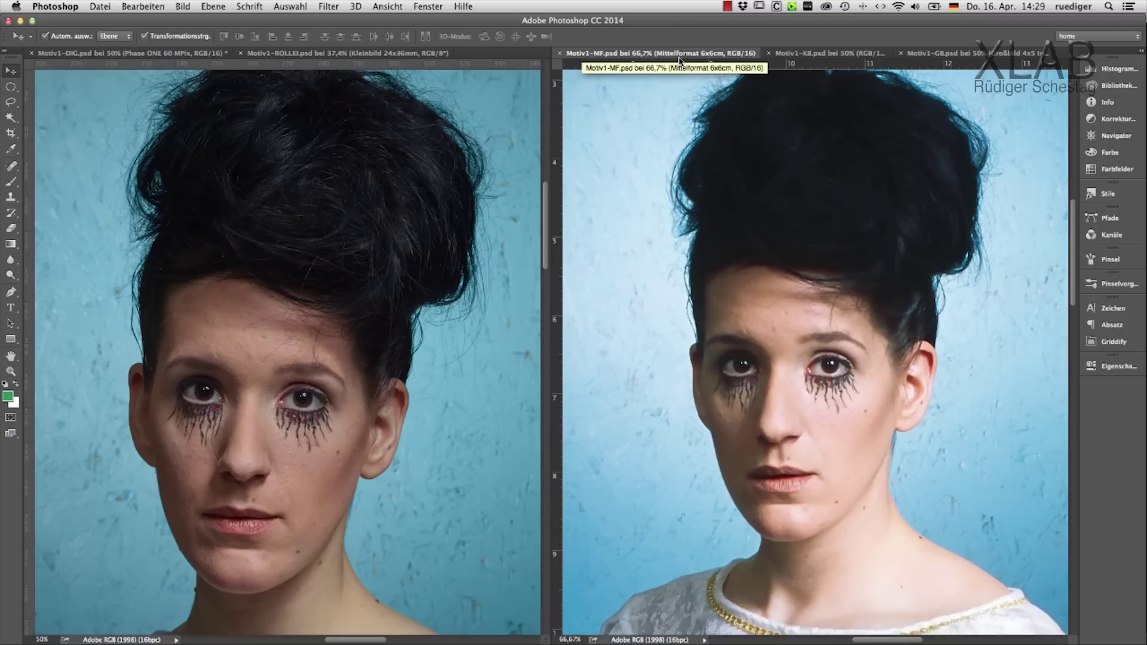
click(807, 55)
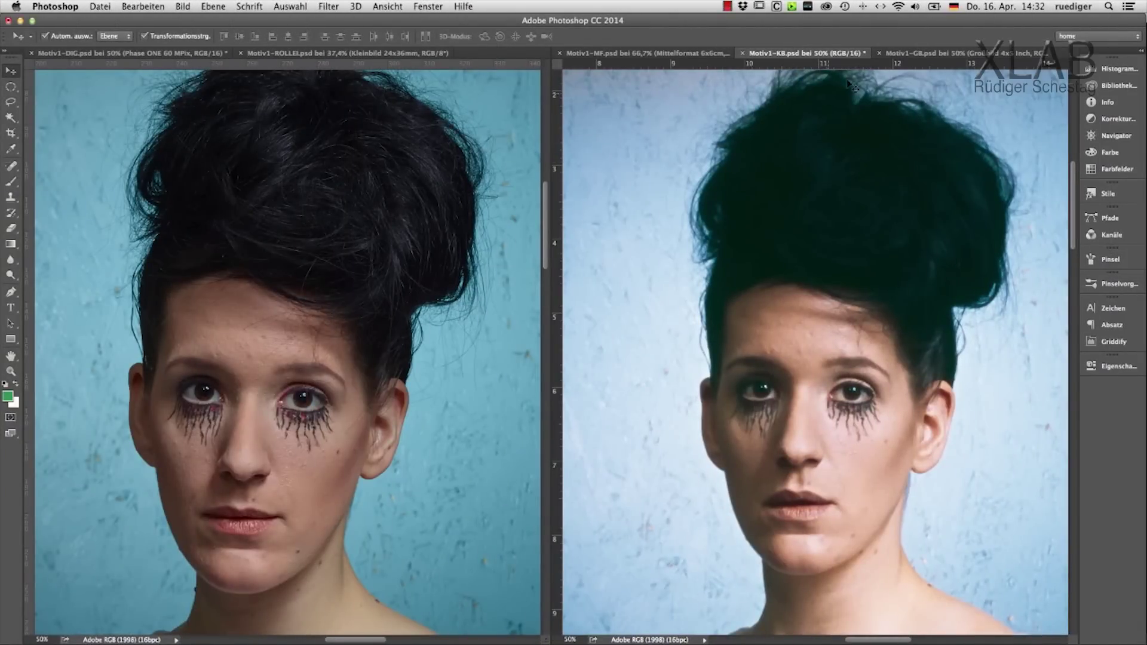
click(918, 54)
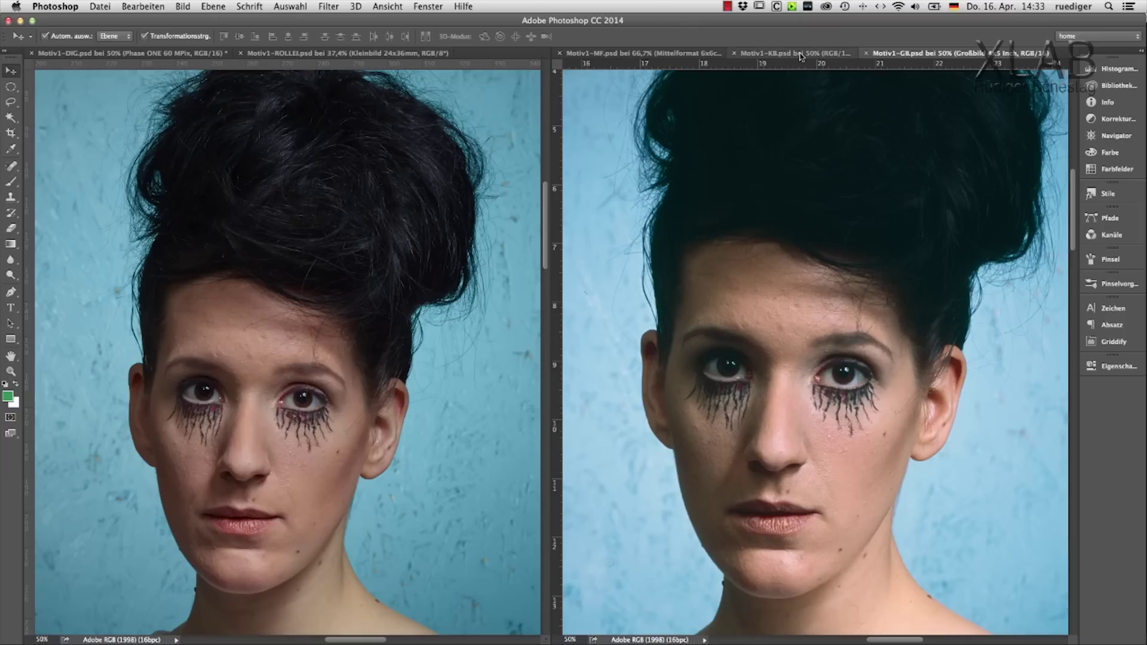
click(659, 55)
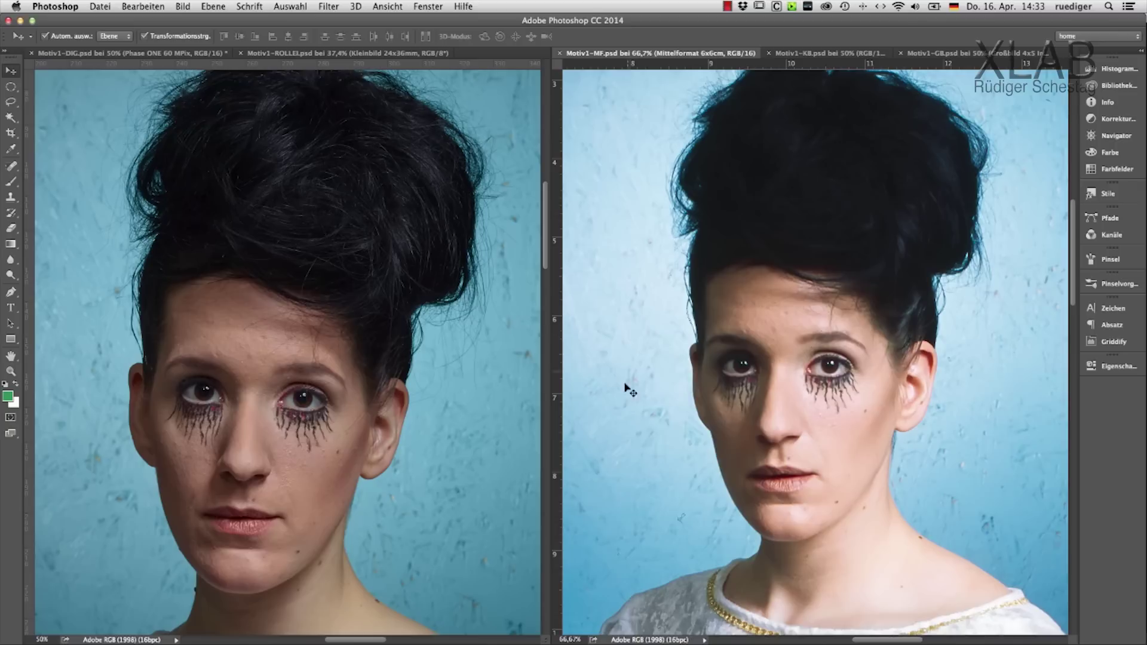
click(826, 56)
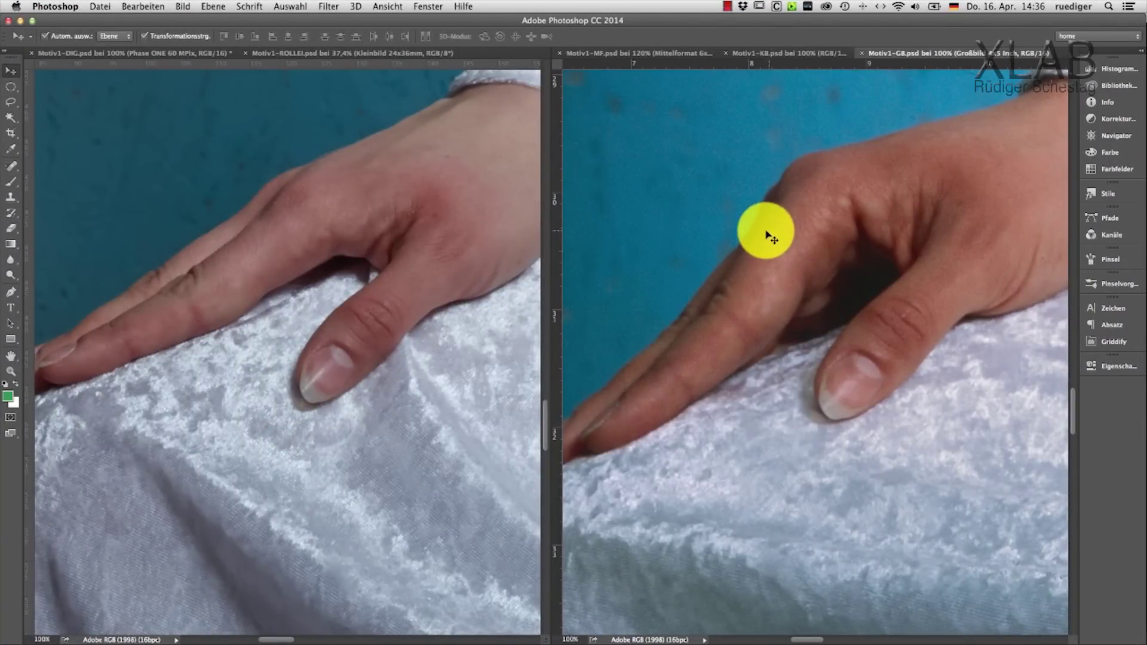
Compare the hand resting on the dress in Motiv1-GB.psd and Motiv1-MF.psd, checking the medium-format image at 200% and 100%.
drag(658, 243, 700, 265)
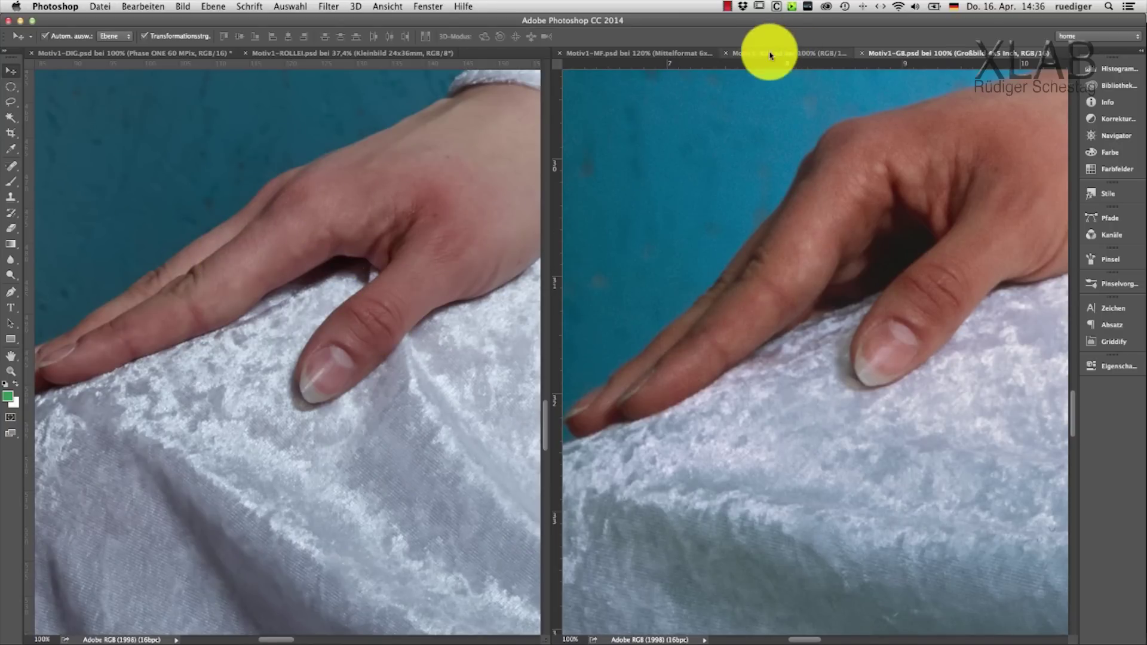
click(670, 55)
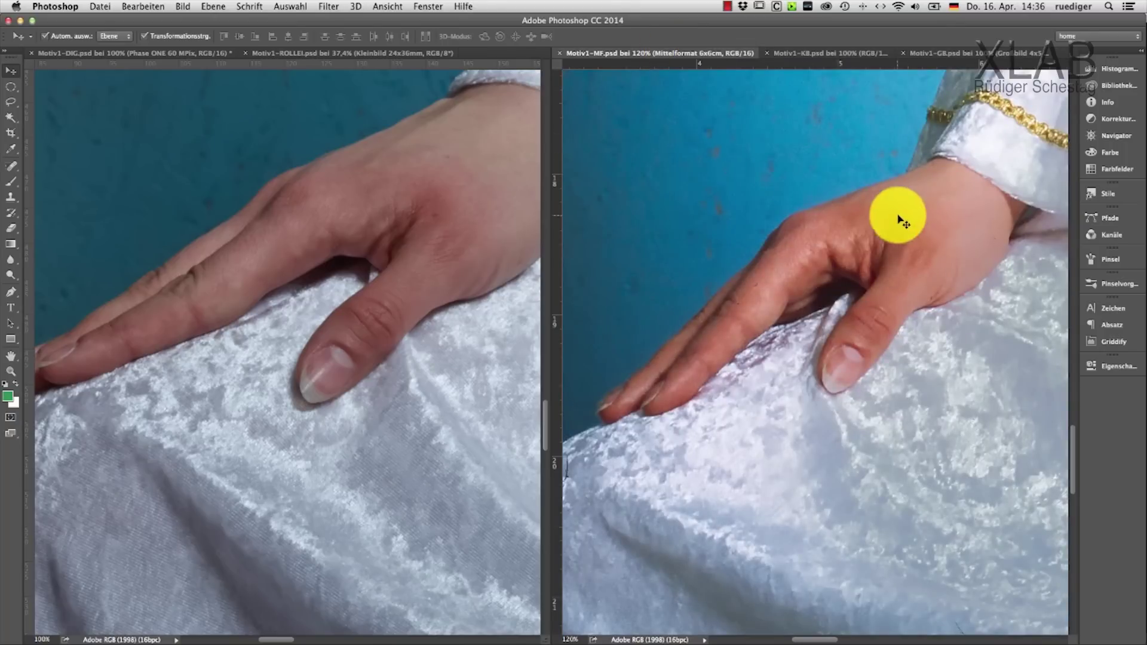
key(super+plus)
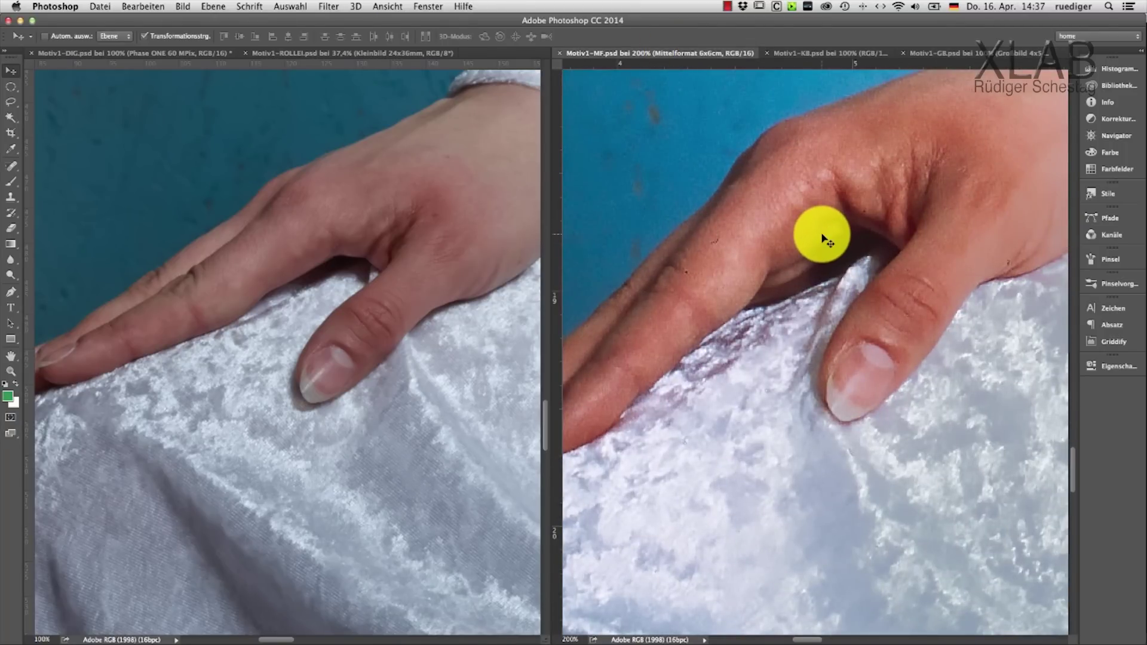
key(super+minus)
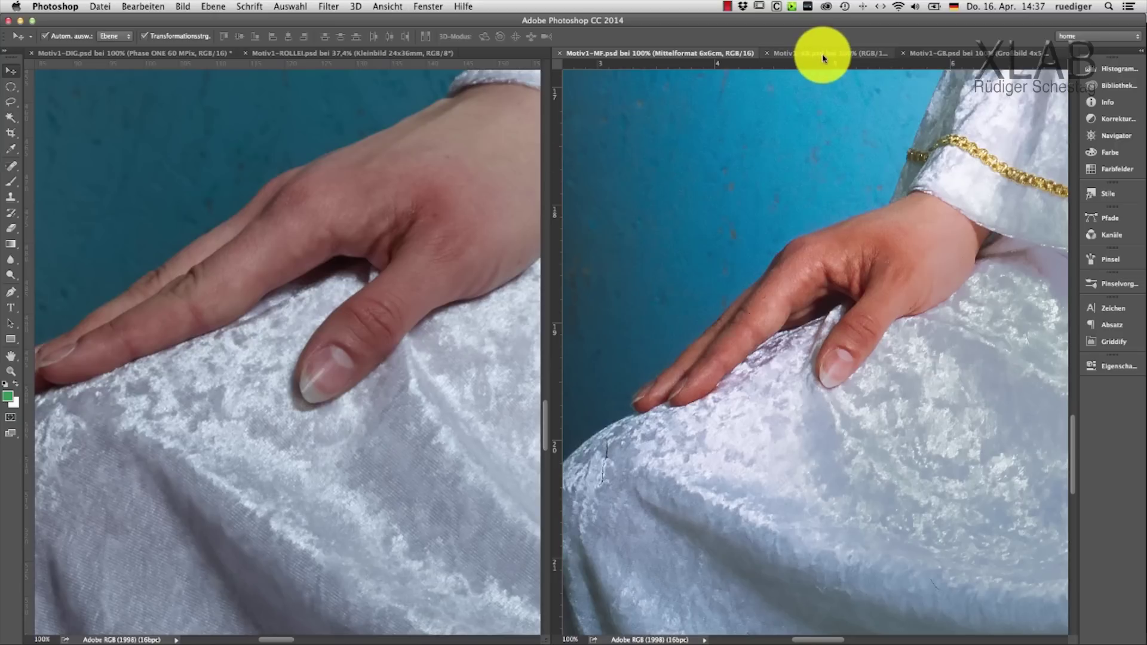
Bring the resting hand and sleeve of Motiv1-KB.psd into view at 100% for comparison with the Phase ONE image.
click(840, 56)
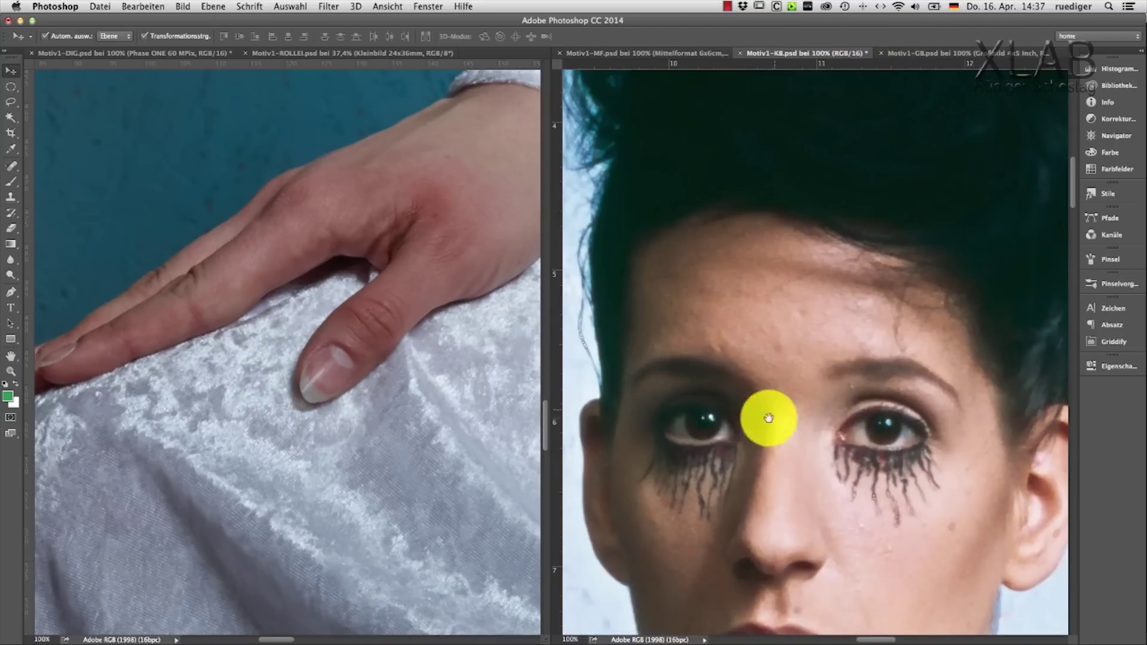
drag(764, 442, 891, 71)
drag(774, 470, 911, 187)
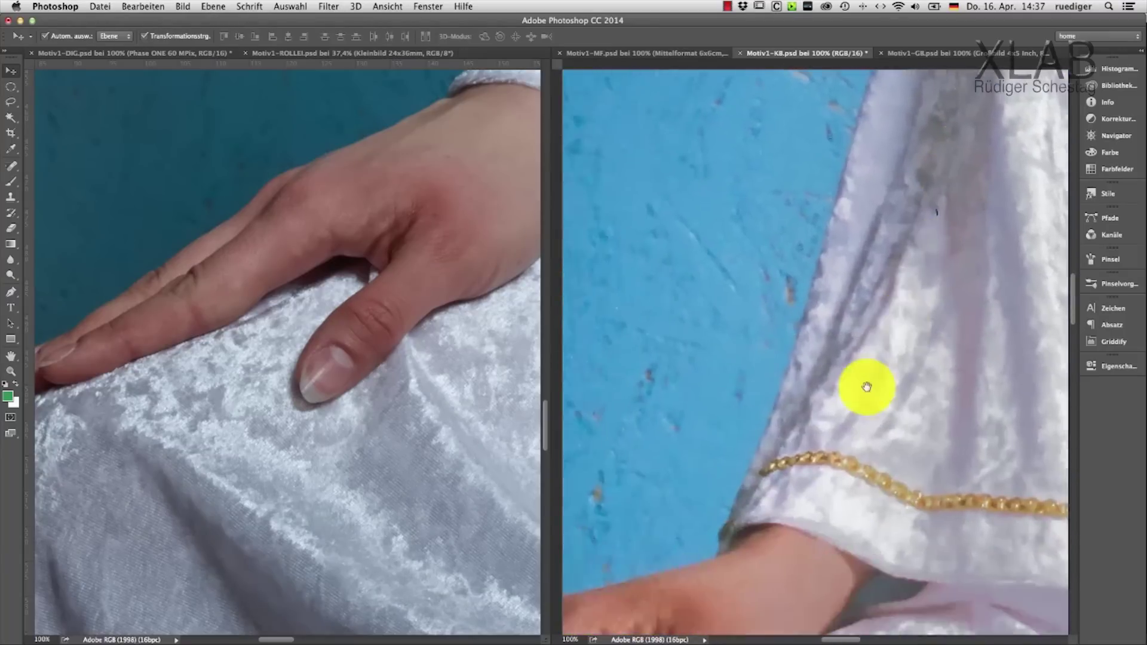
drag(852, 366, 998, 97)
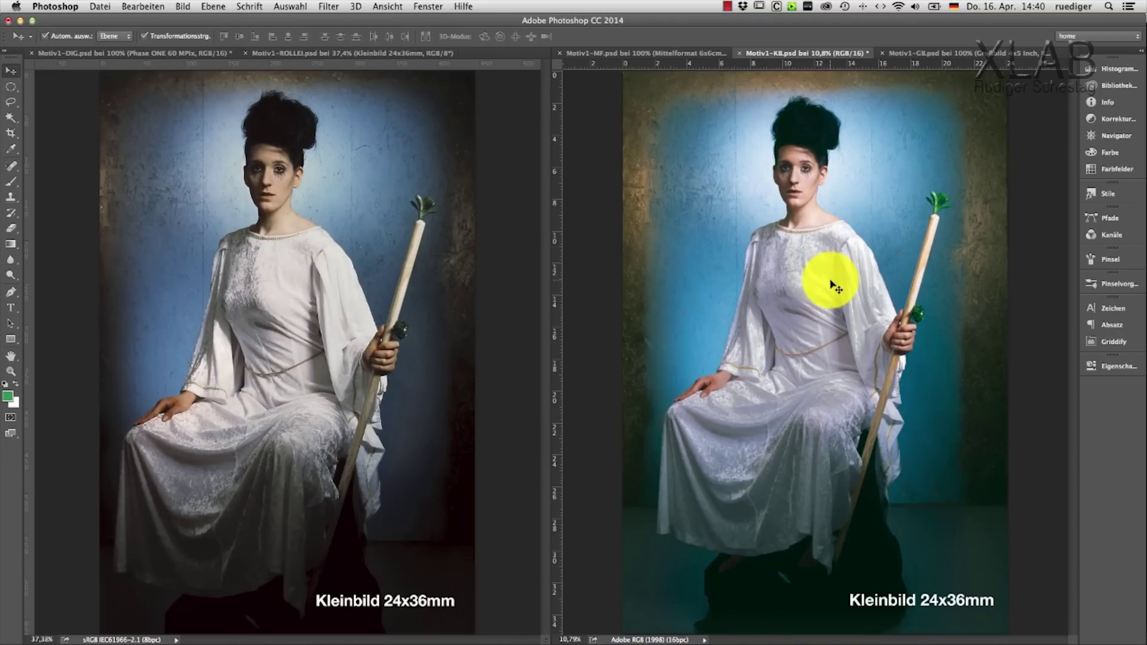
Examine the face and gold neckline of Motiv1-KB.psd at 50%, and make Motiv1-ROLLEI.psd active for comparison.
key(super+0)
key(super+plus)
key(super+plus)
key(super+plus)
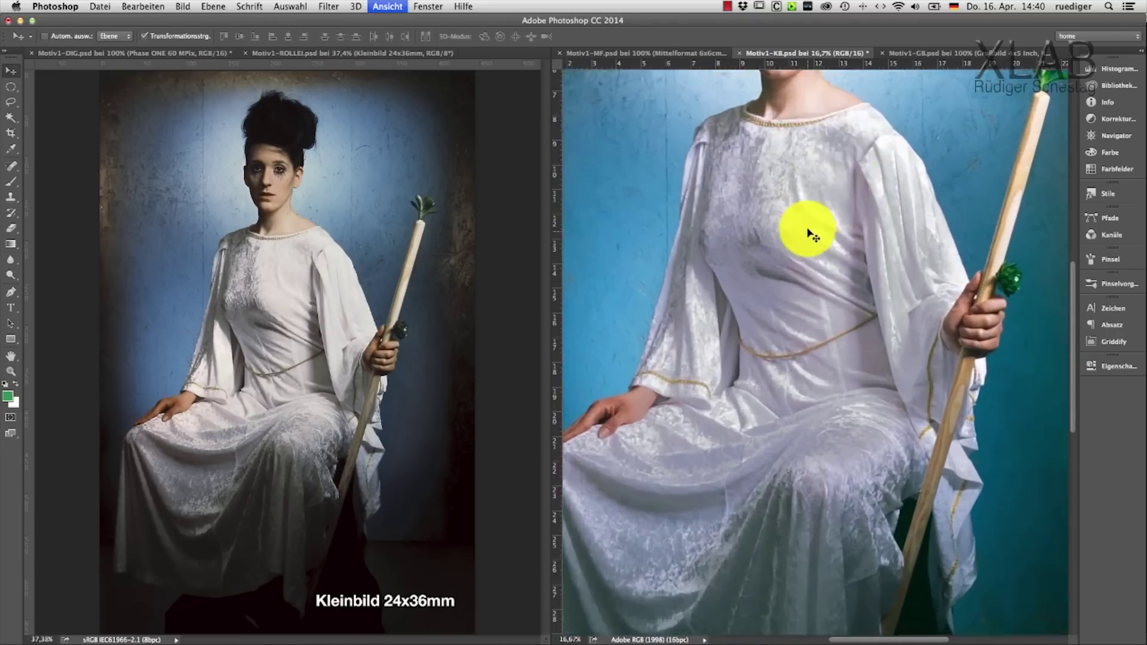
scroll(819, 312, up, 10)
scroll(884, 373, up, 2)
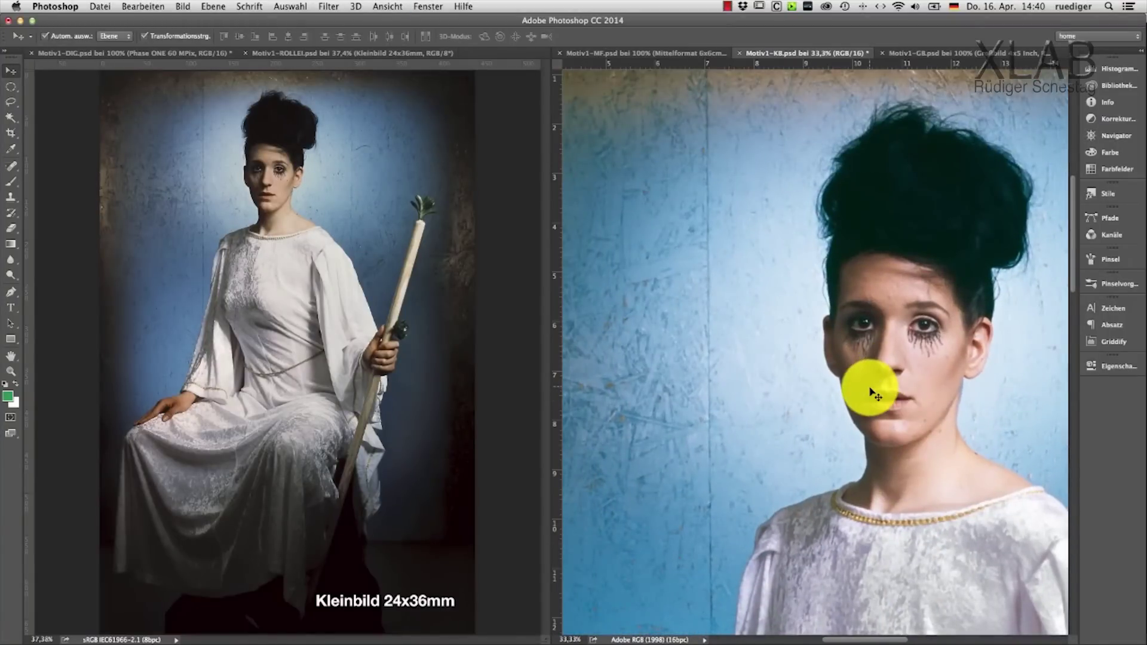
key(super+plus)
drag(798, 359, 813, 225)
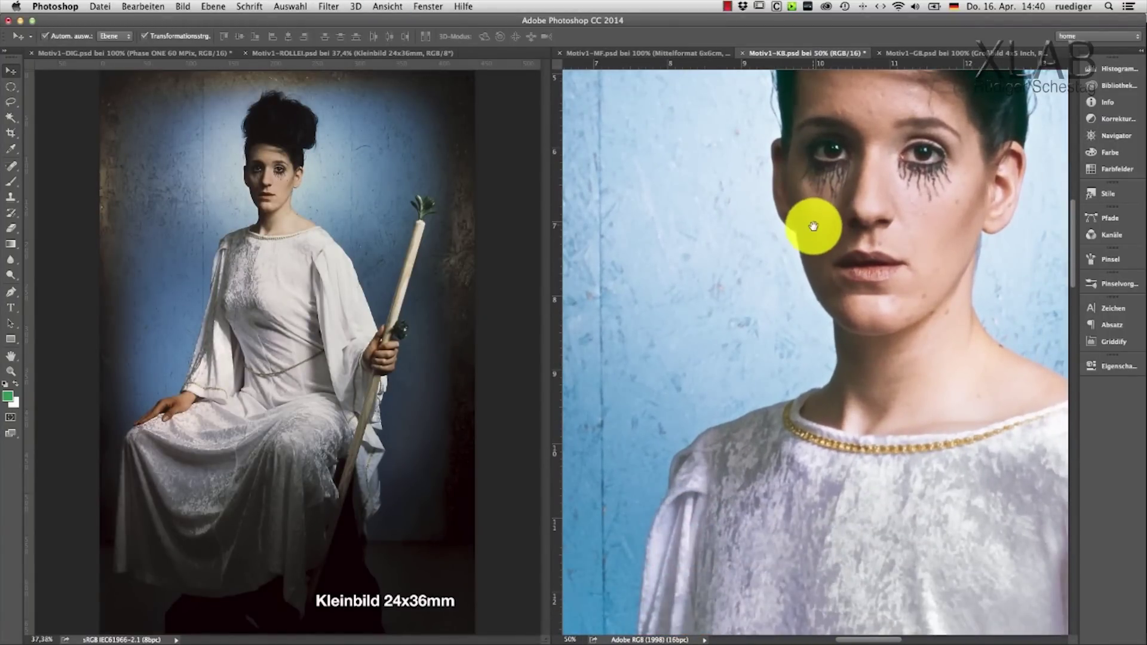
click(341, 319)
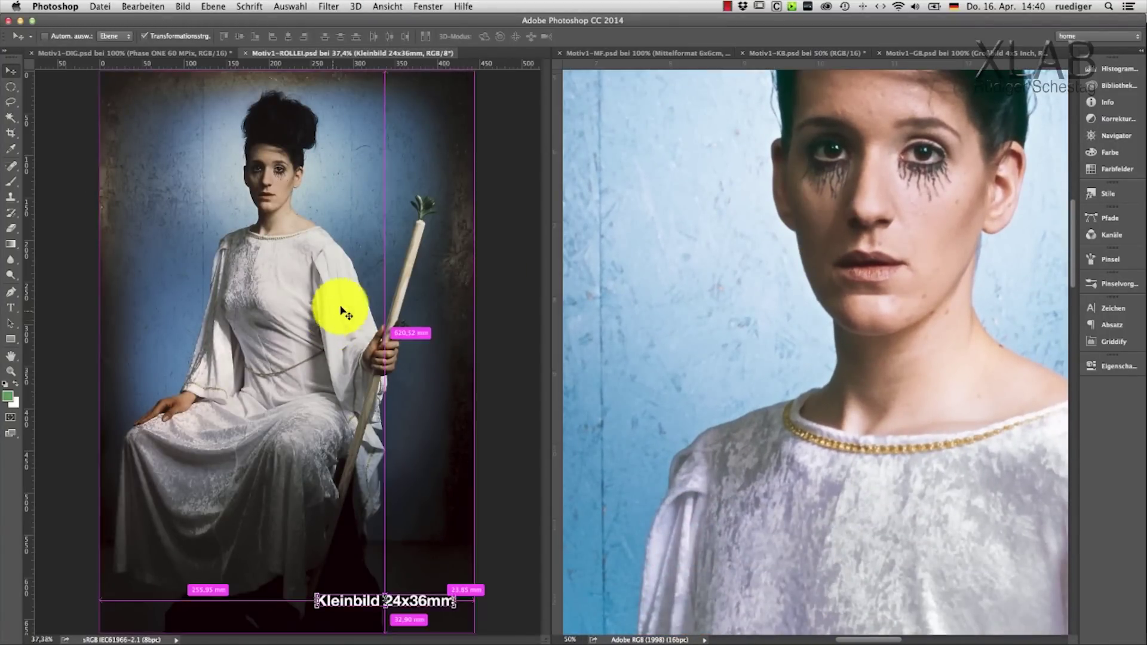
Compare the face and neckline of Motiv1-ROLLEI.psd at 200% with the same area of Motiv1-KB.psd at 60%.
key(super+plus)
key(super+plus)
key(super+plus)
drag(321, 158, 350, 455)
drag(351, 261, 355, 309)
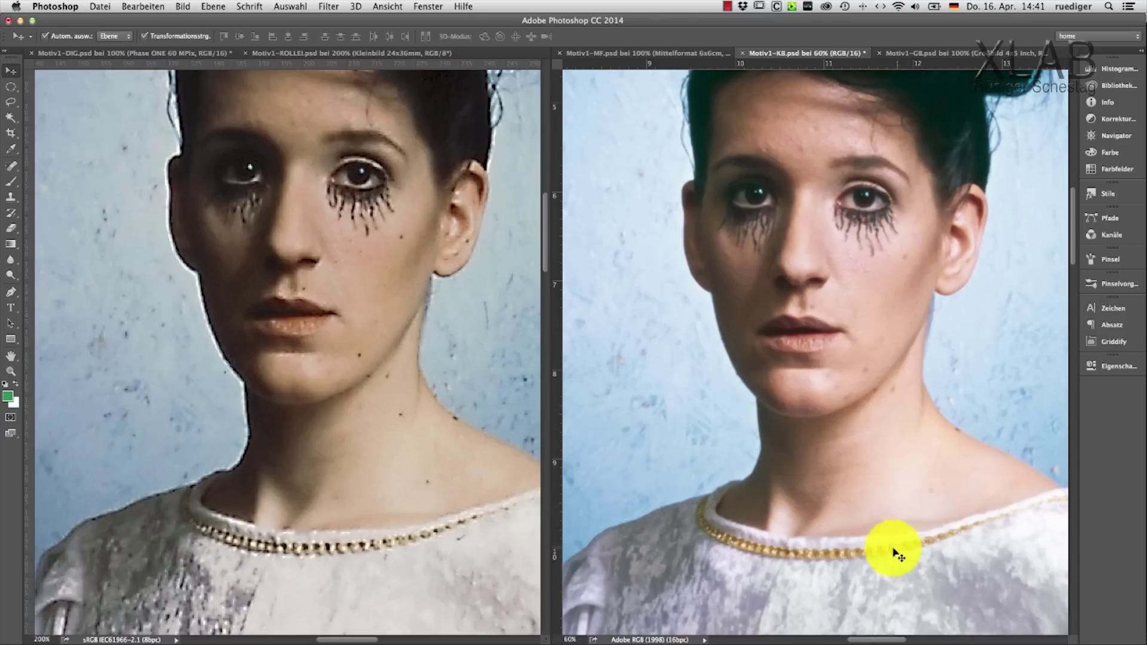
drag(792, 556, 769, 551)
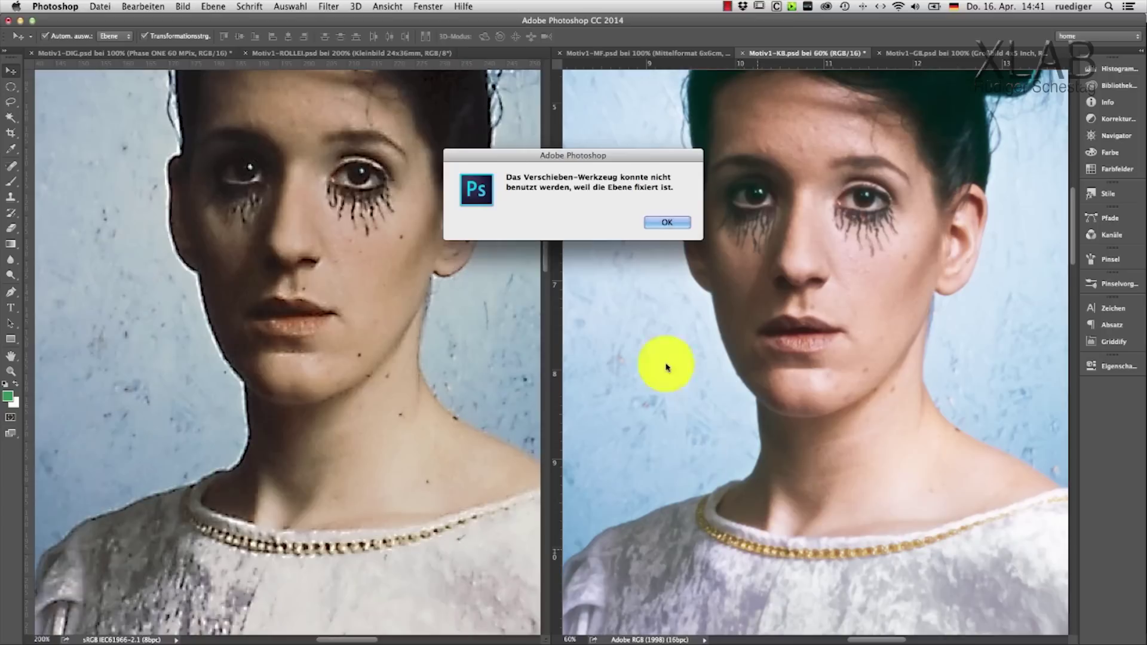
click(664, 225)
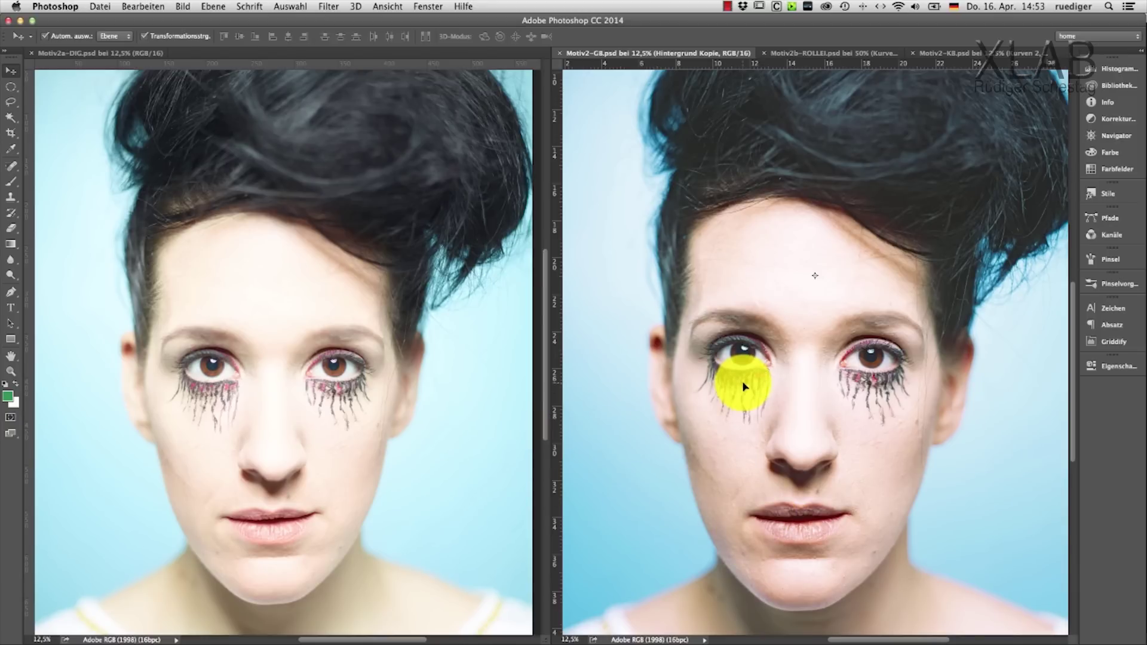
Compare the frontal portraits in Motiv2-GB.psd, Motiv2-KB.psd and Motiv2b-ROLLEI.psd in turn against Motiv2a-DIG.psd.
scroll(752, 389, left, 6)
scroll(765, 386, right, 7)
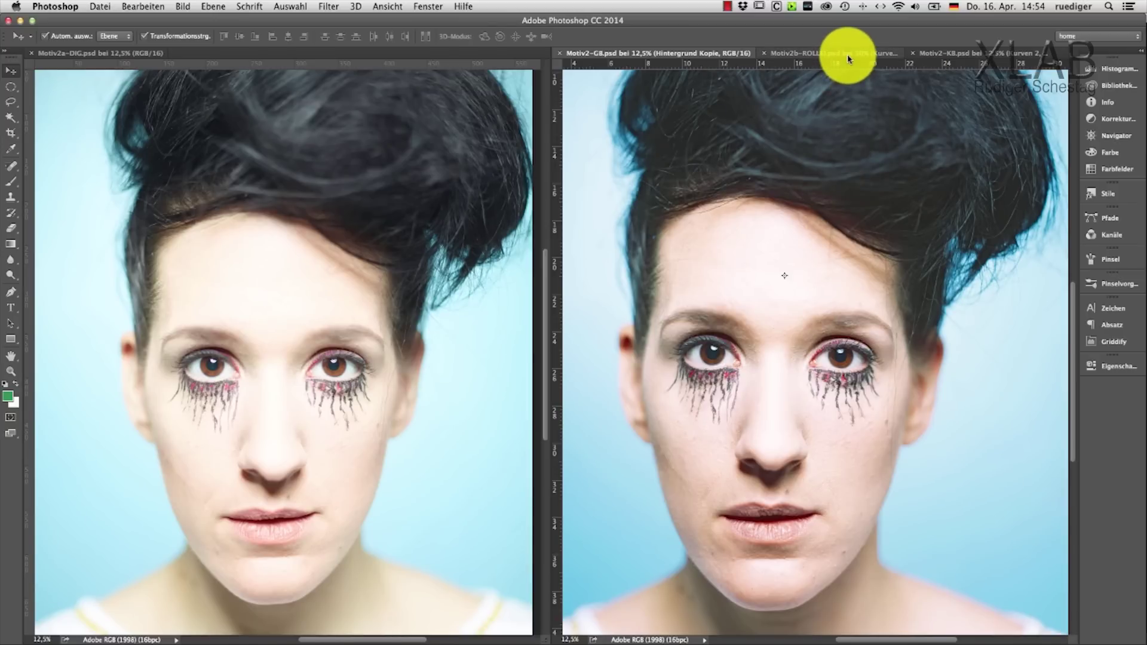
click(944, 53)
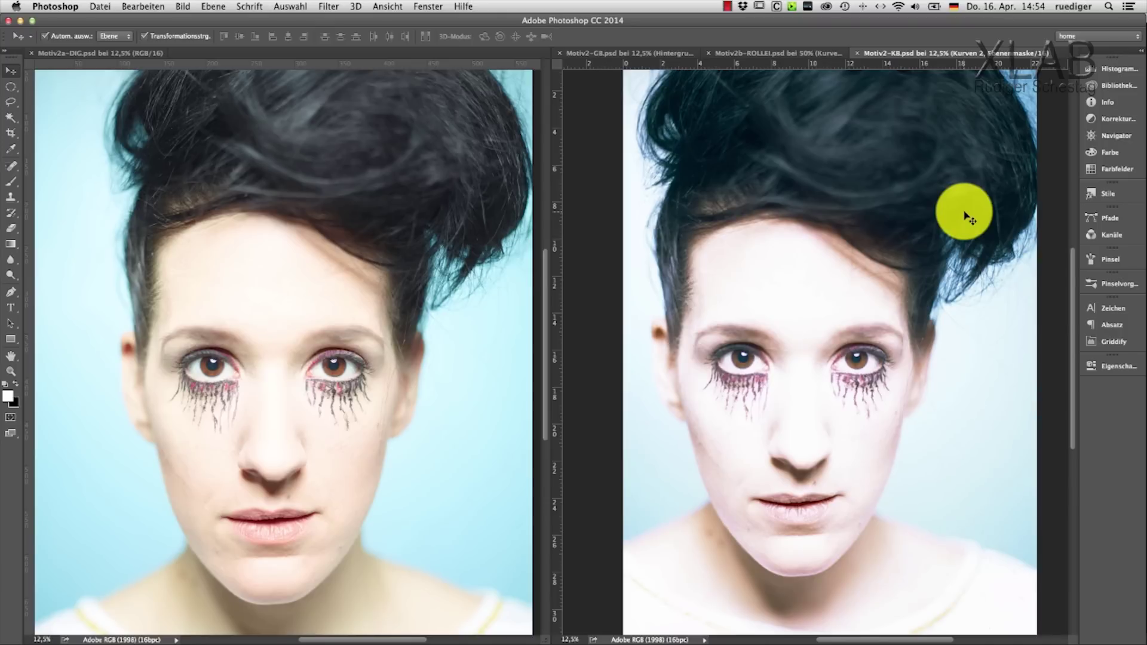
scroll(968, 218, down, 2)
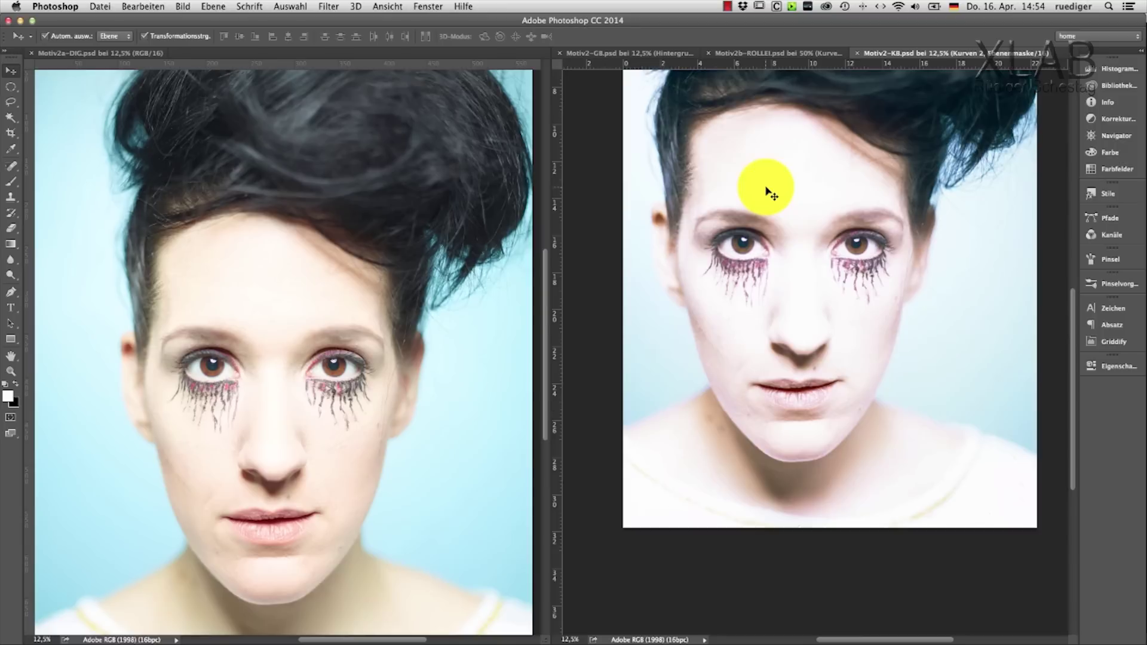
scroll(769, 193, up, 3)
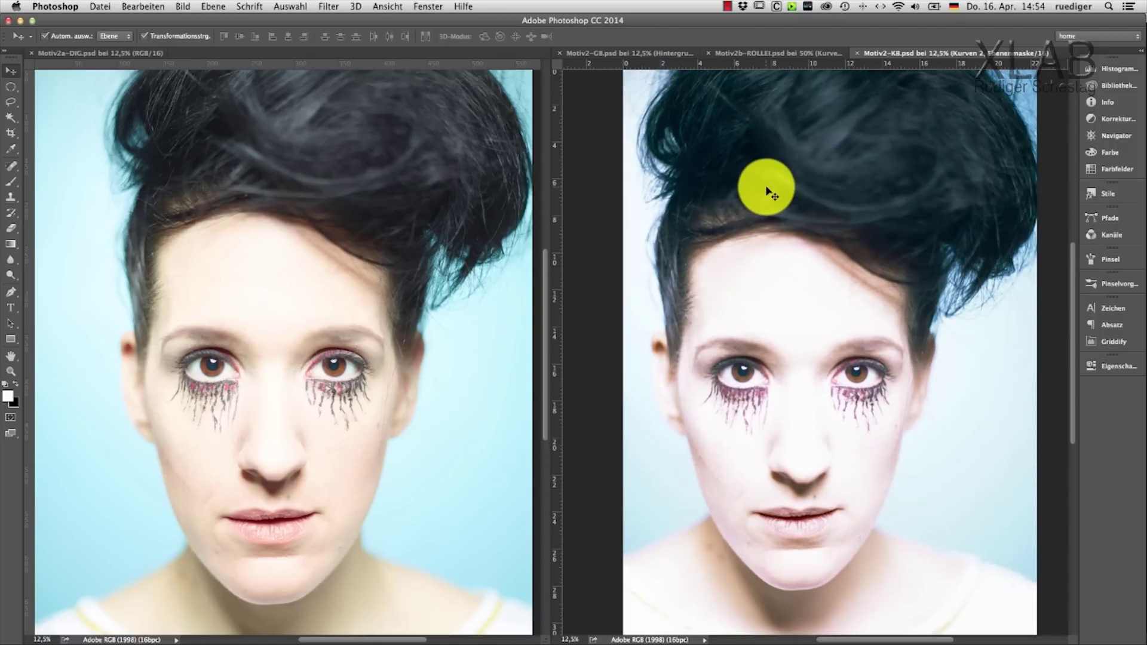
click(765, 55)
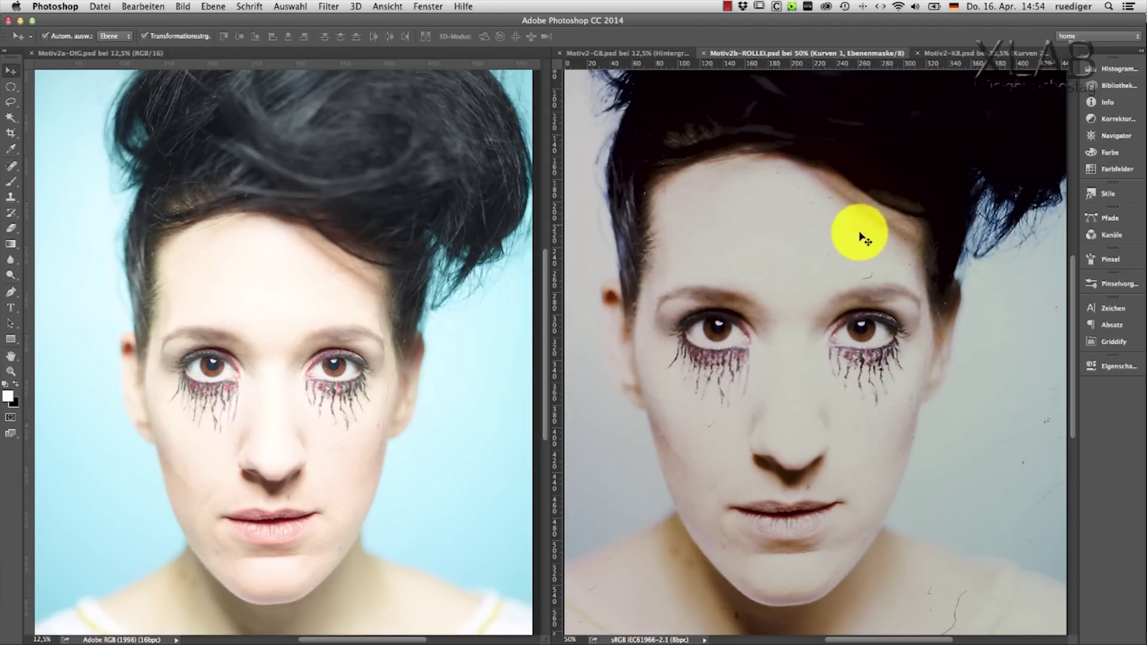
key(super+e)
mouse_move(858, 239)
mouse_down()
mouse_move(847, 414)
mouse_move(848, 256)
mouse_up()
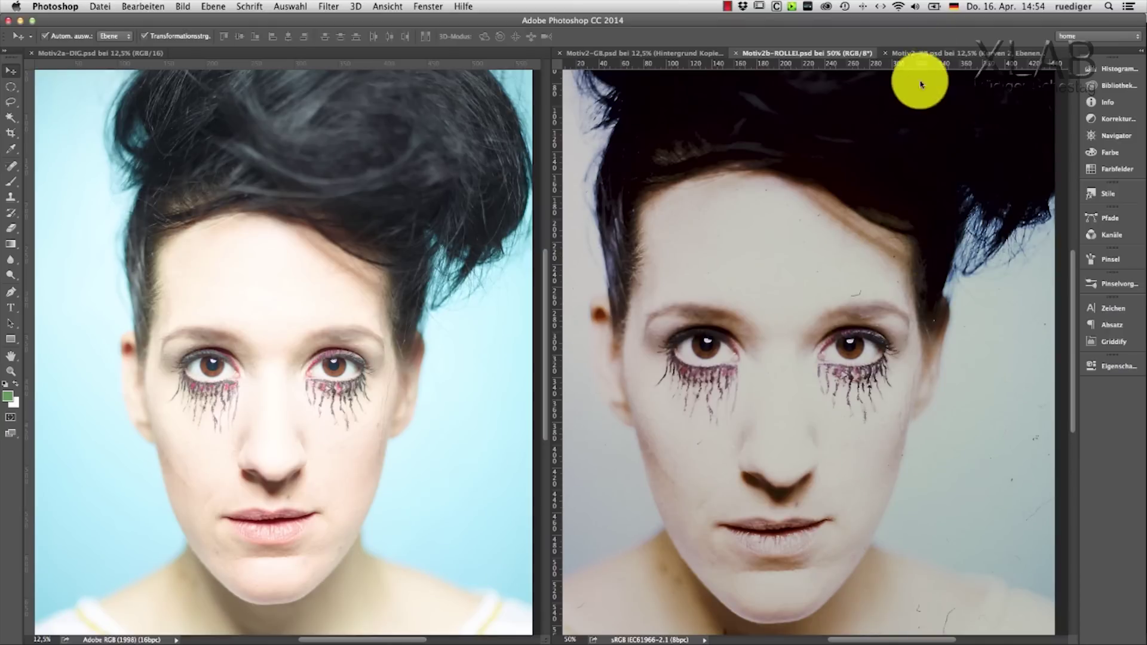
Examine the eyes and painted lashes of Motiv2a-DIG.psd at 33.3% and enlarge the same area of Motiv2-GB.psd for comparison.
click(404, 276)
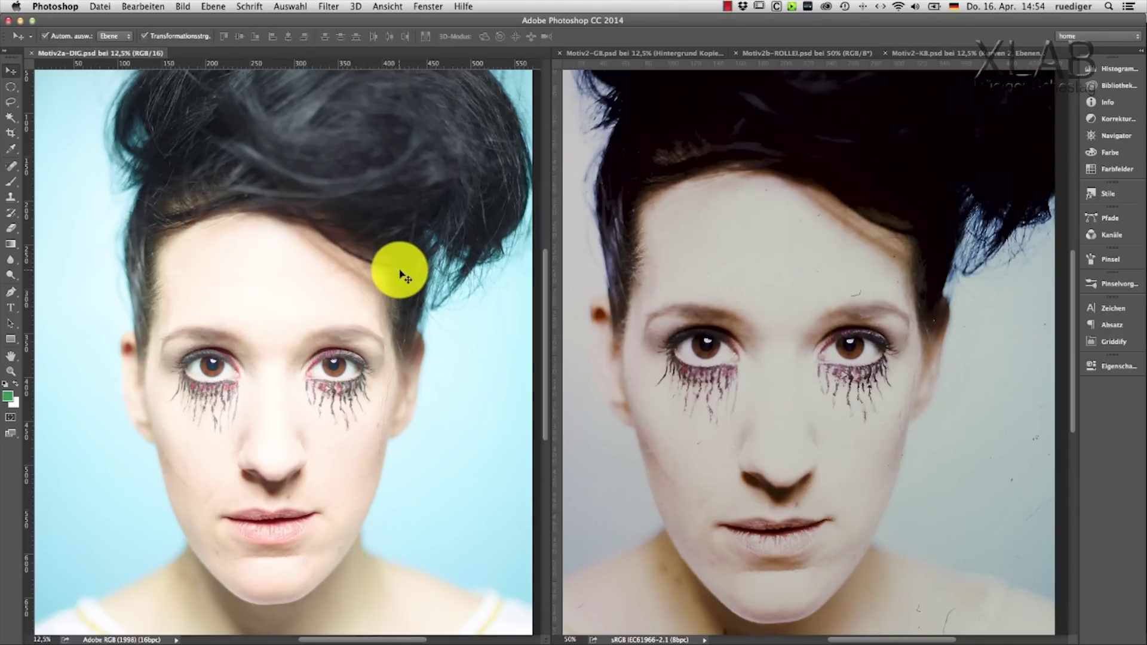
scroll(403, 276, up, 3)
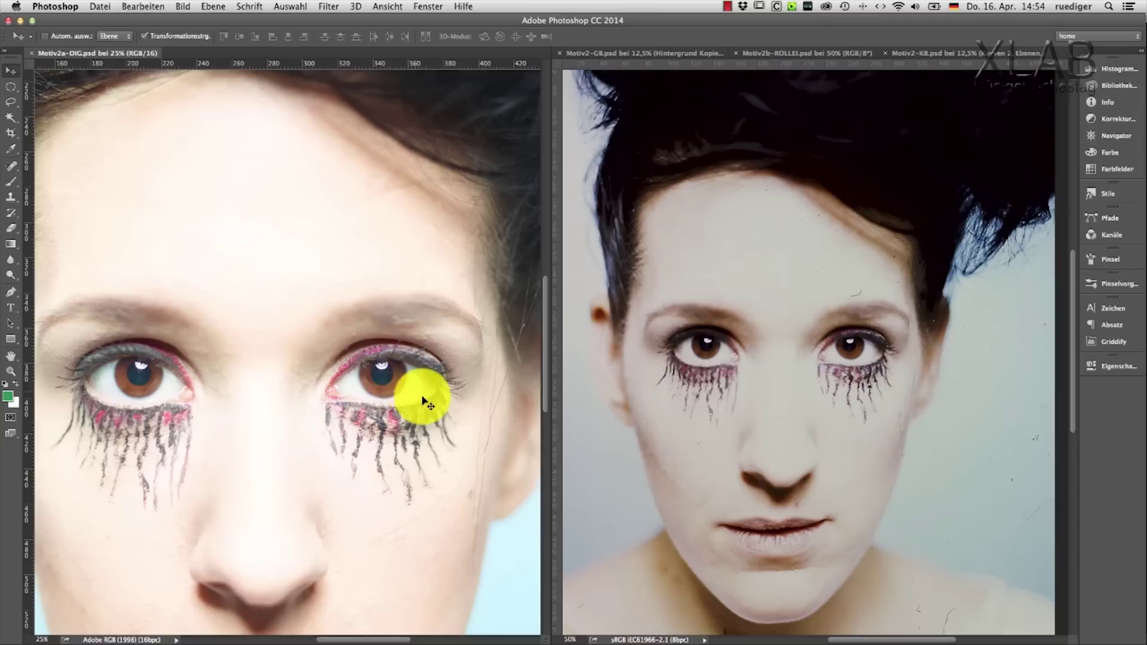
scroll(418, 358, down, 3)
scroll(418, 359, right, 3)
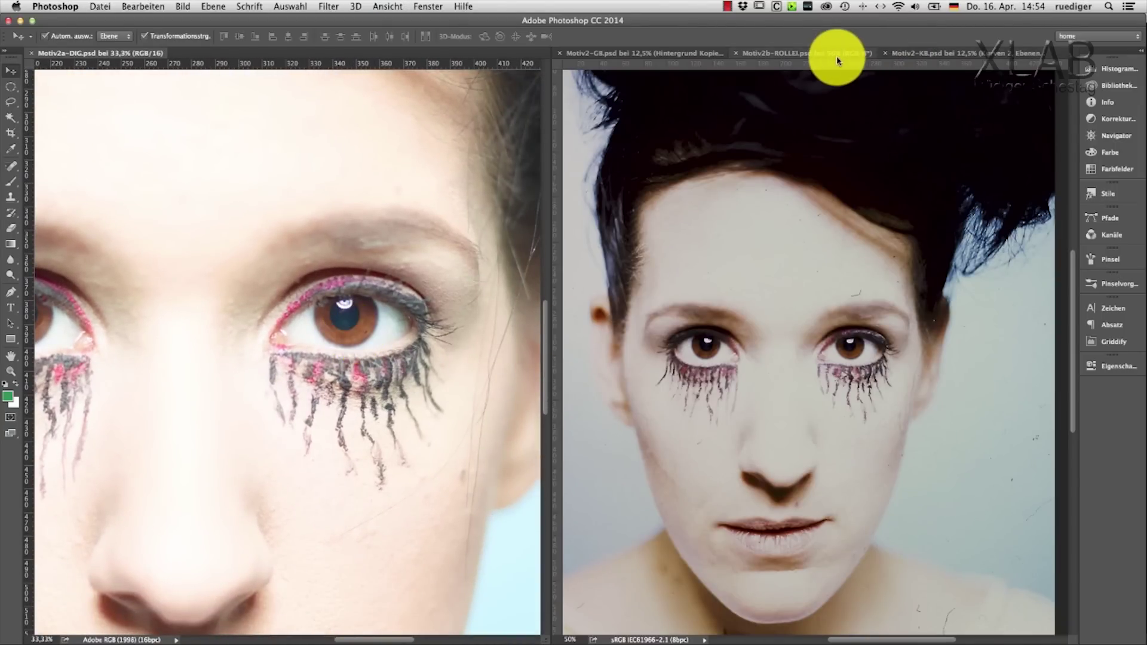
click(669, 53)
key(super+plus)
key(super+plus)
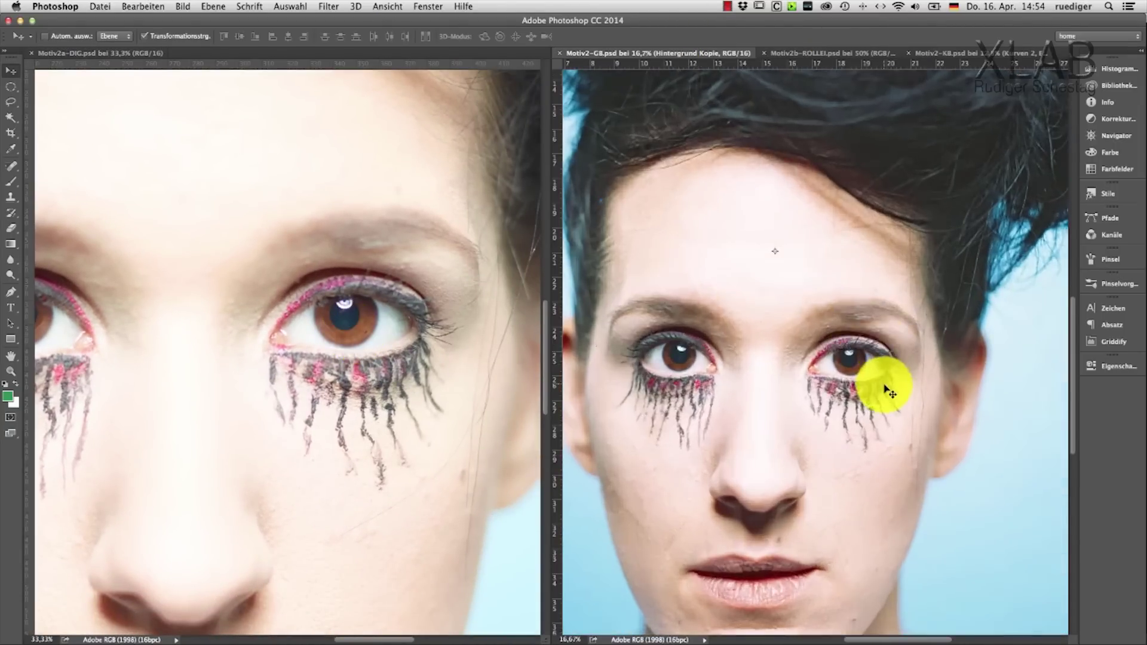
key(super+plus)
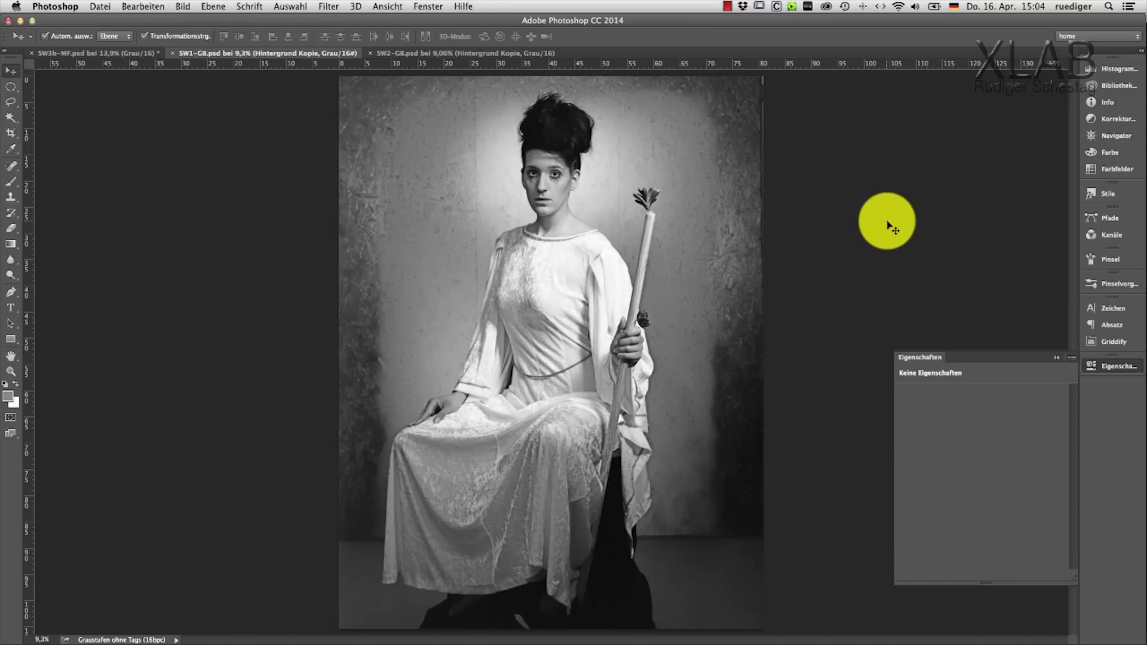
Examine the face and pinned-up hair of the black-and-white portrait SW1-GB.psd at 33.3%.
key(super+plus)
key(super+plus)
key(super+plus)
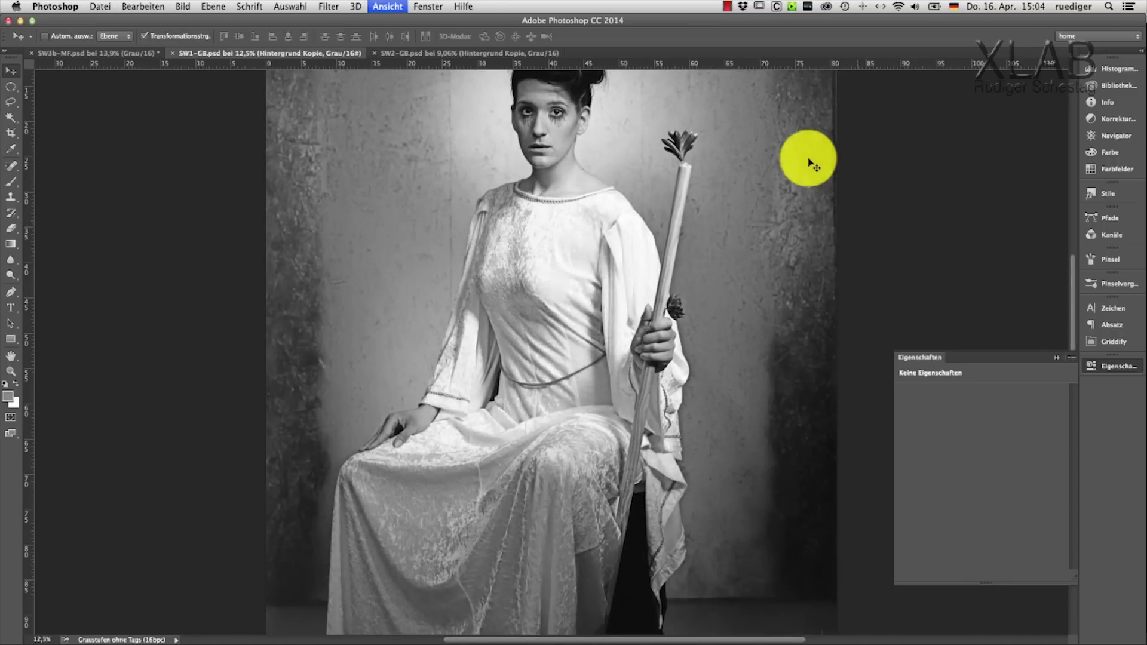
key(super+plus)
scroll(630, 405, up, 10)
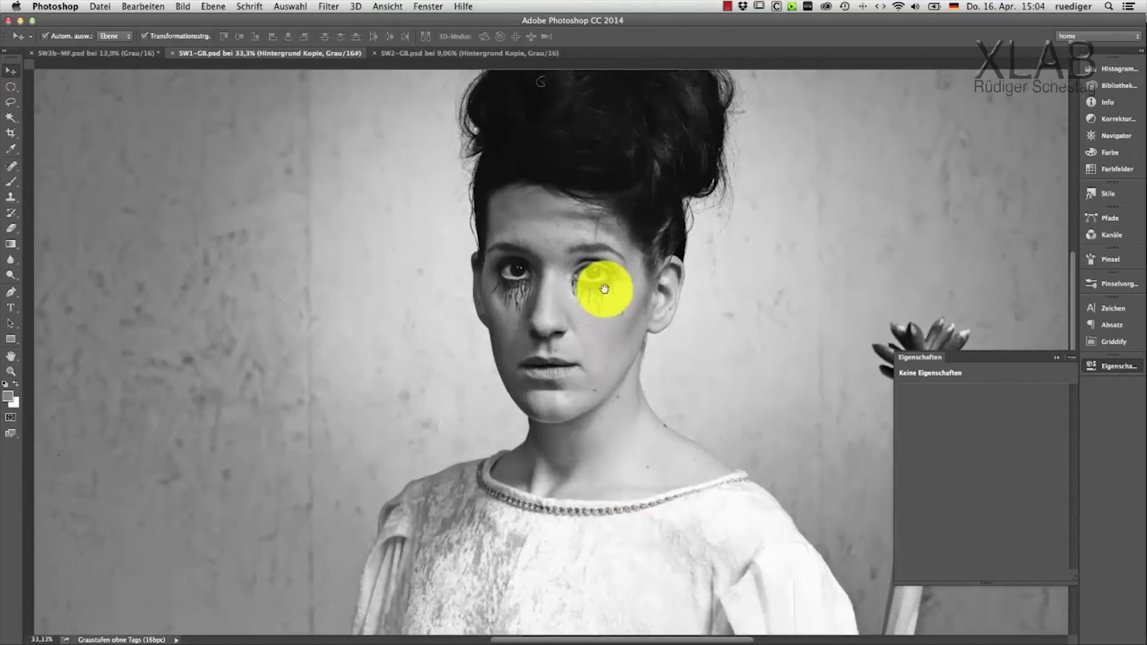
drag(604, 289, 594, 389)
key(super+r)
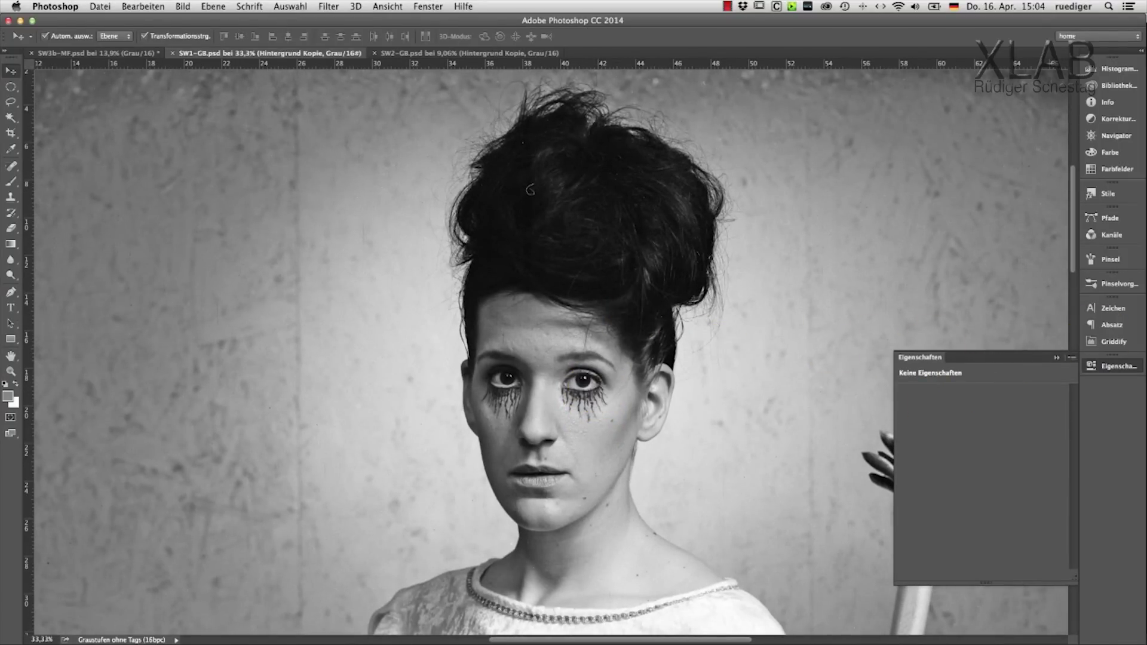
Brighten the midtones of SW1-GB.psd with a Curves adjustment layer and switch its visibility off for comparison.
key(super+m)
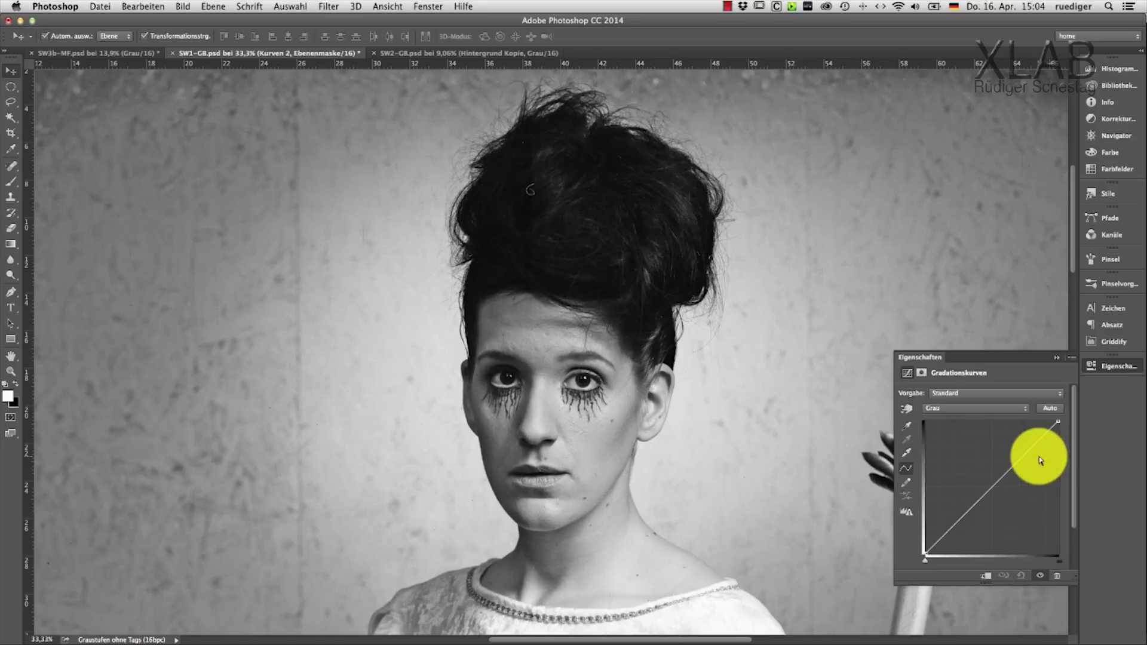
drag(985, 481, 1012, 499)
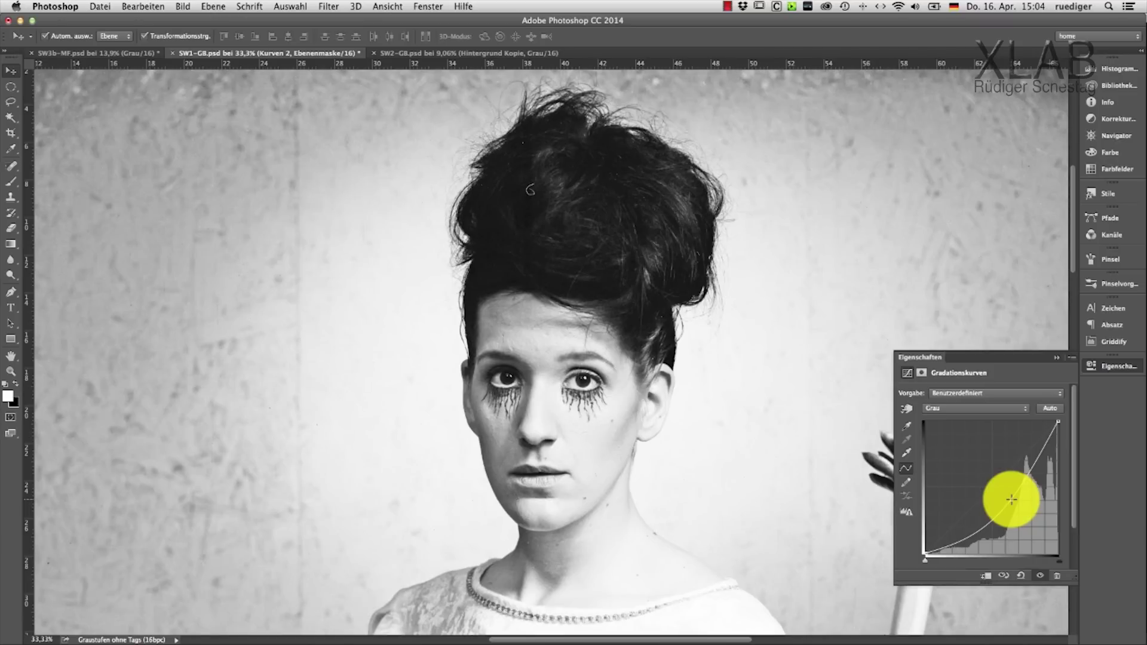
mouse_move(1011, 500)
mouse_down()
mouse_move(983, 463)
mouse_move(993, 460)
mouse_move(1012, 500)
mouse_up()
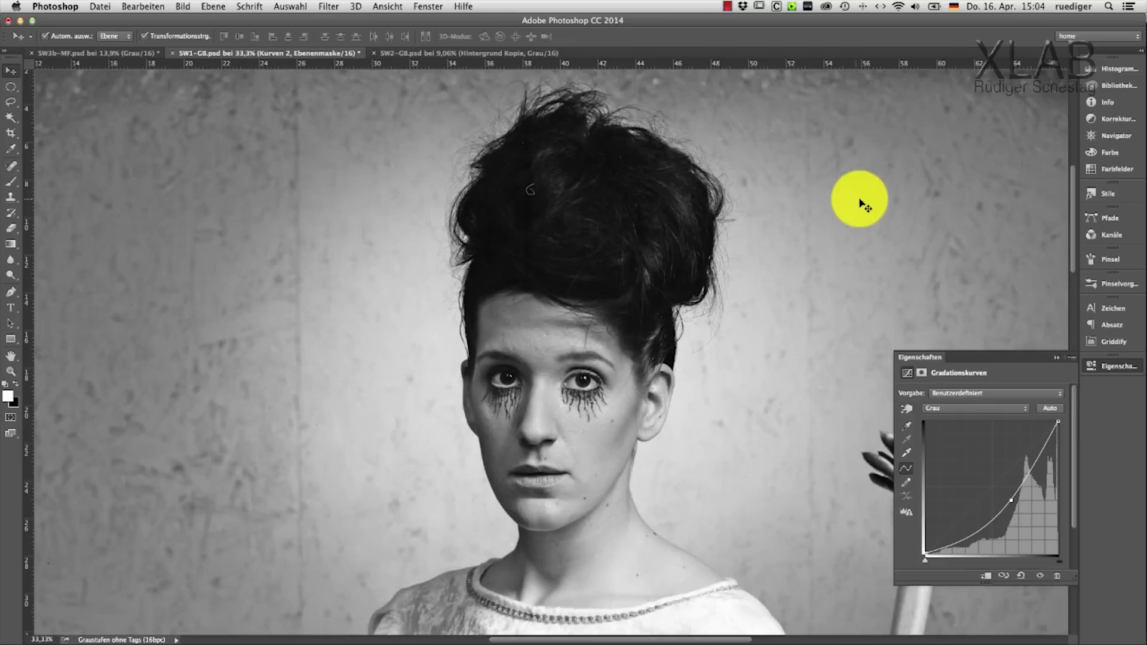
Check the whole SW1-GB.psd portrait, and examine the dress fabric and waist cord at 50%.
key(super+0)
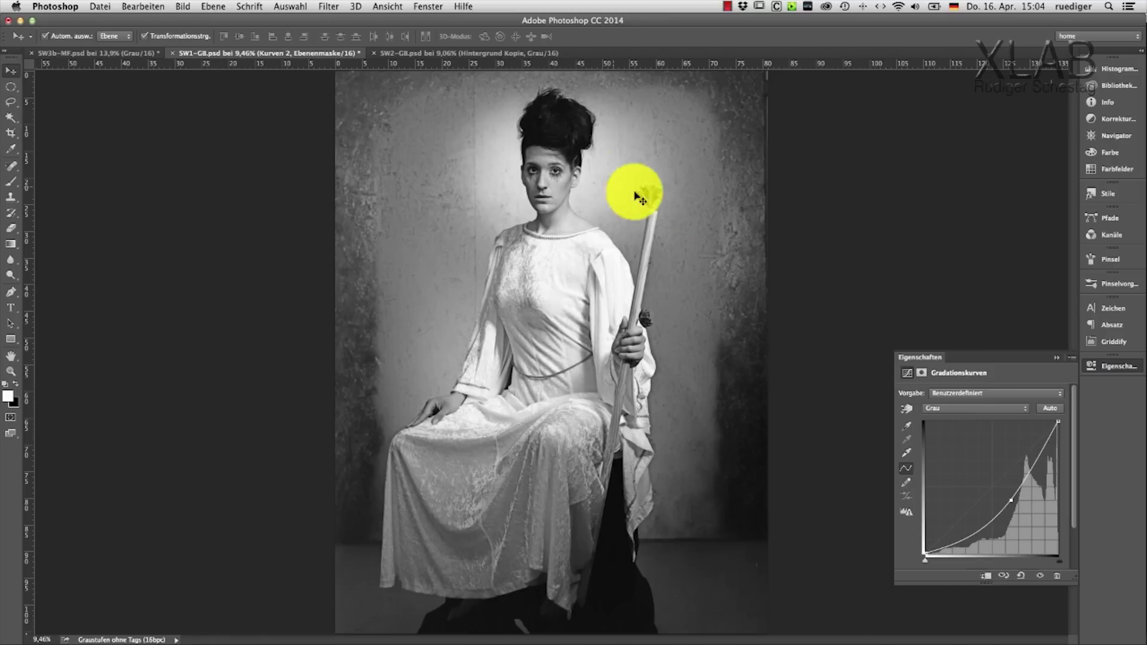
key(super+plus)
key(super+plus)
key(super+plus)
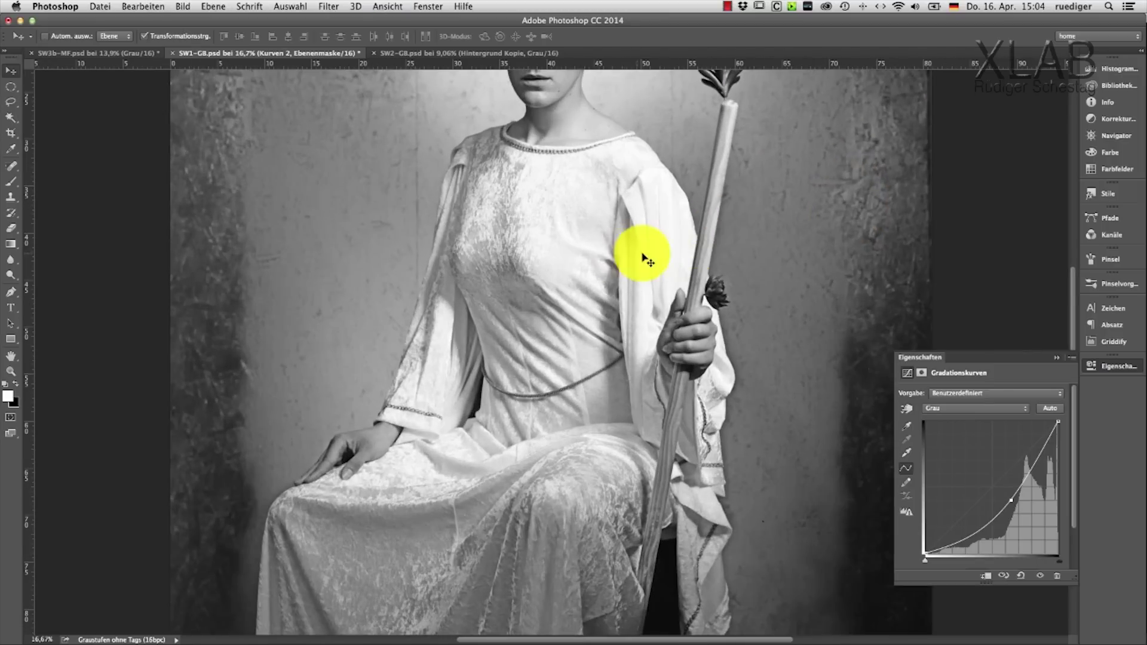
key(super+plus)
key(super+plus)
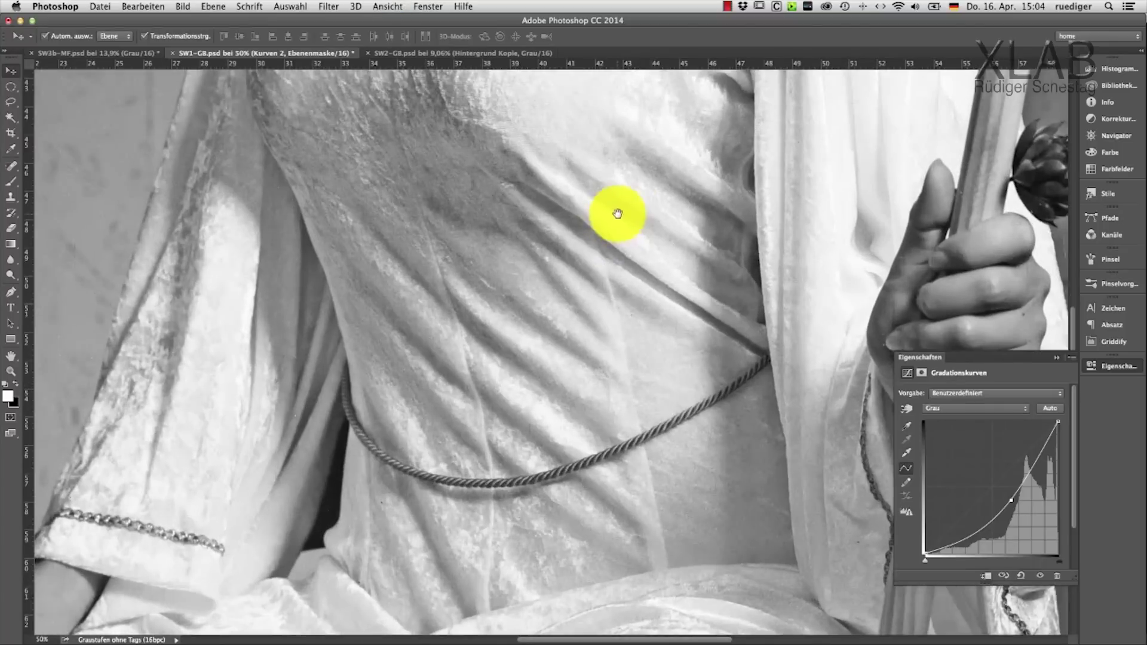
Examine the face, skin and hair of SW1-GB.psd at 50%.
drag(607, 205, 648, 383)
key(super+r)
scroll(648, 382, up, 10)
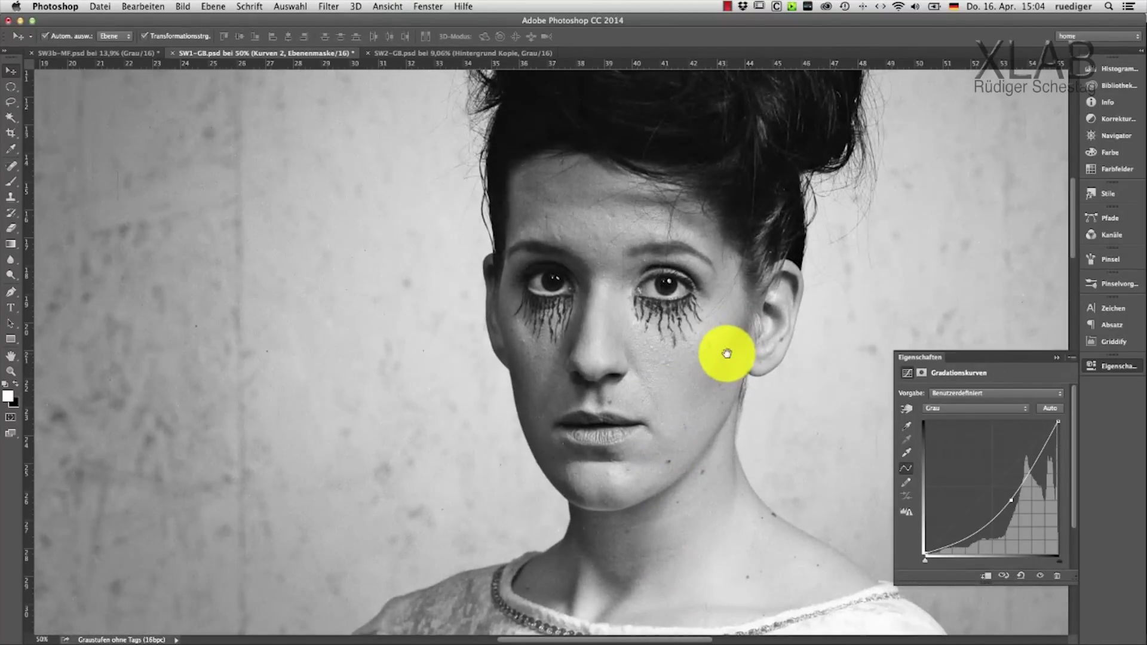
drag(729, 361, 537, 443)
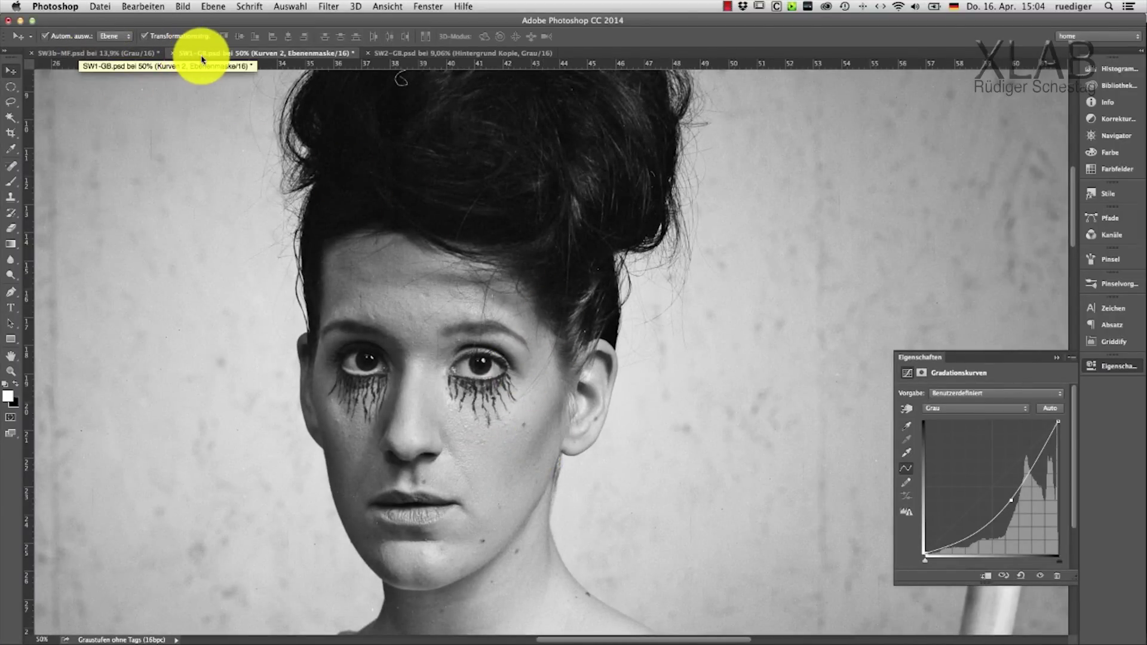
Examine the skin, eyes and lips of the black-and-white close-up SW2-GB.psd at 25%.
click(475, 55)
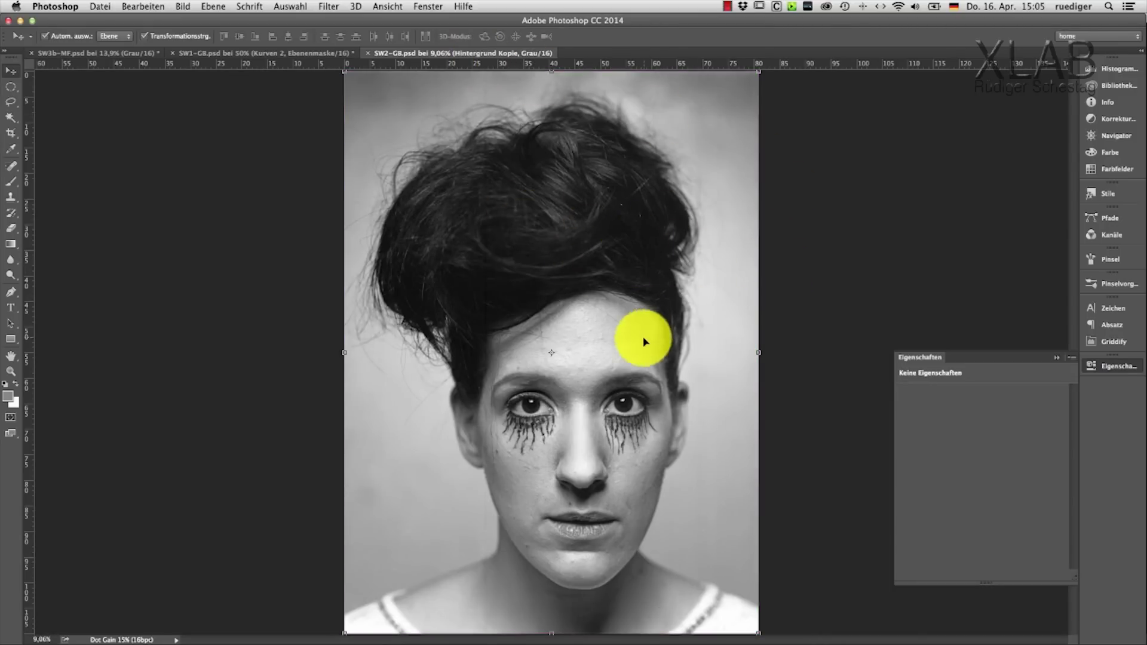
key(super+plus)
drag(556, 297, 568, 249)
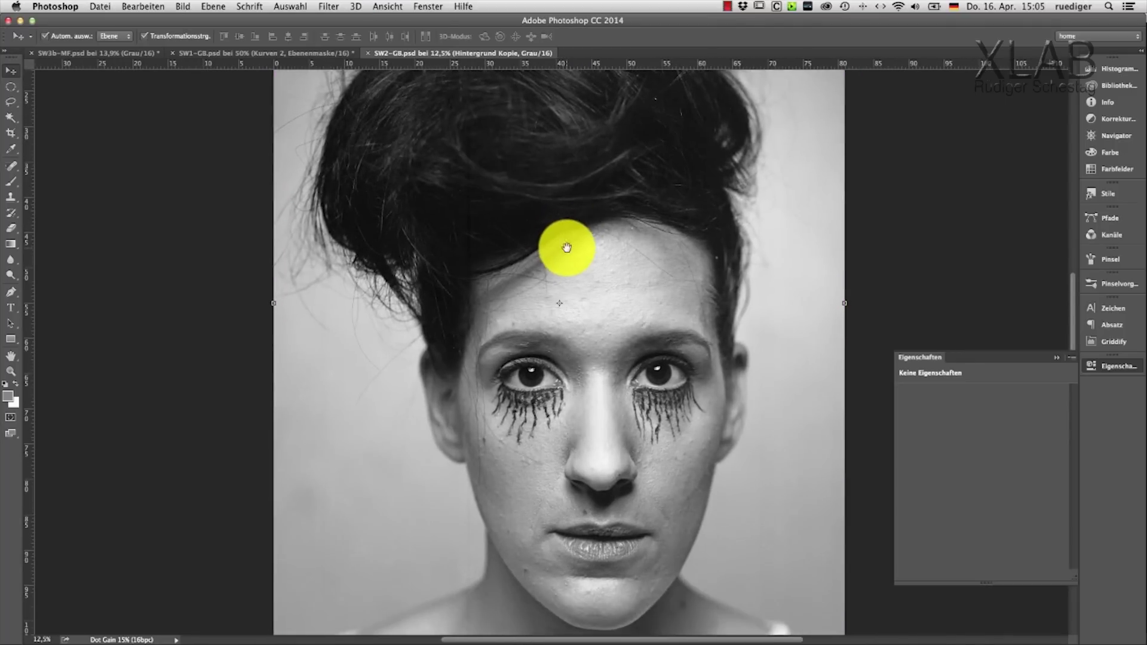
key(super+plus)
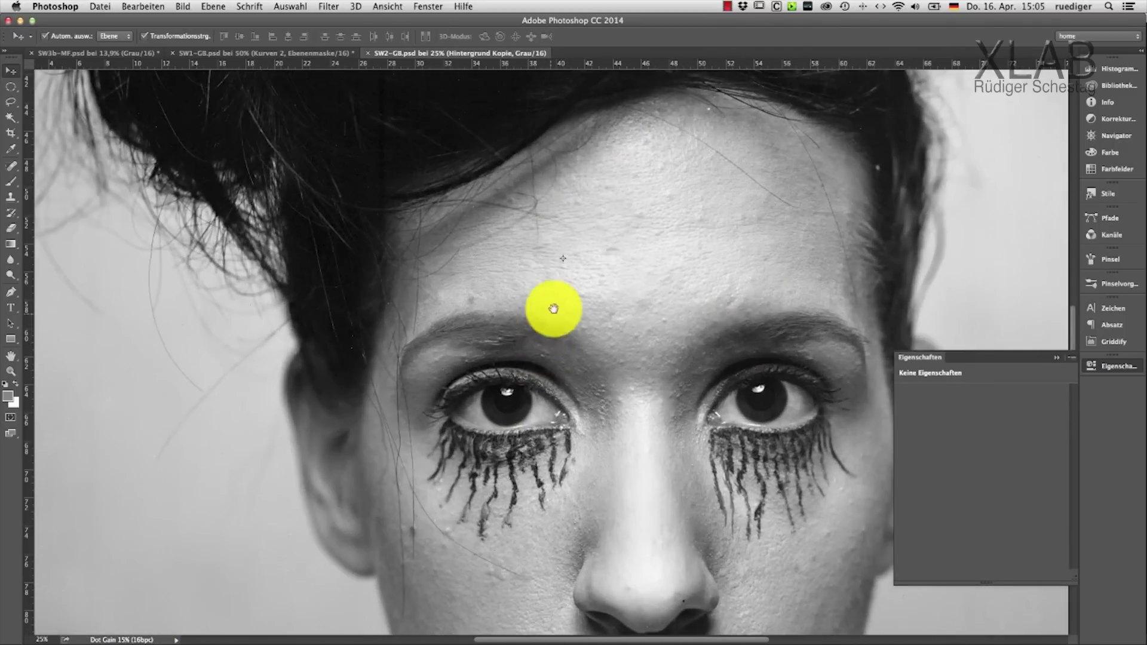
drag(556, 308, 606, 268)
key(super+plus)
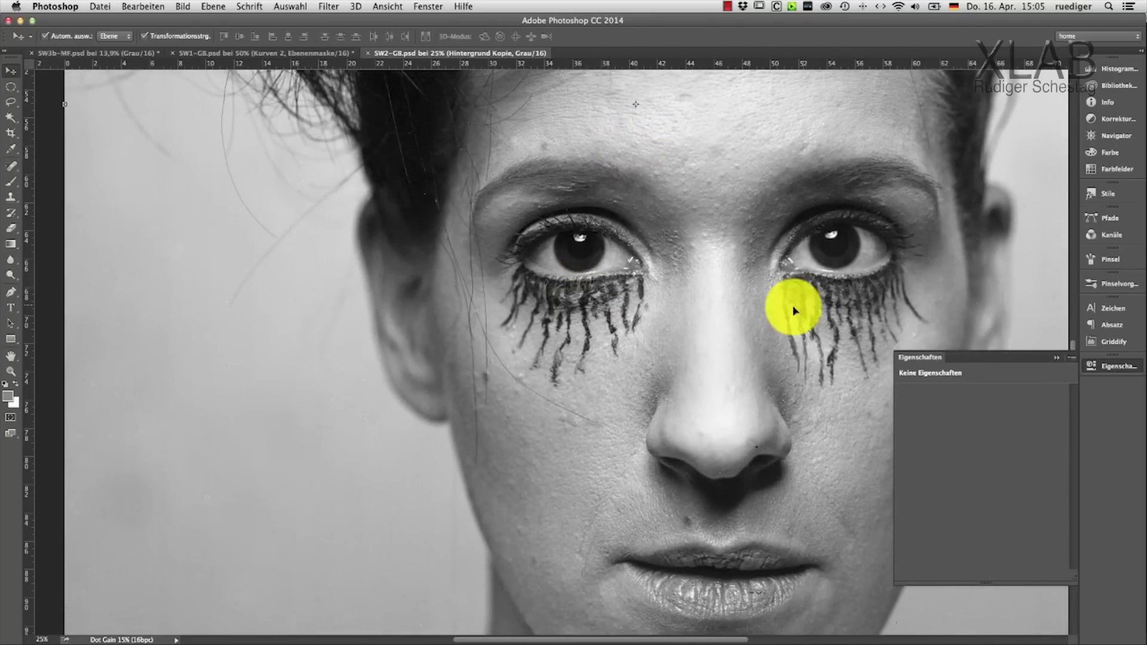
drag(799, 307, 597, 281)
drag(750, 418, 672, 343)
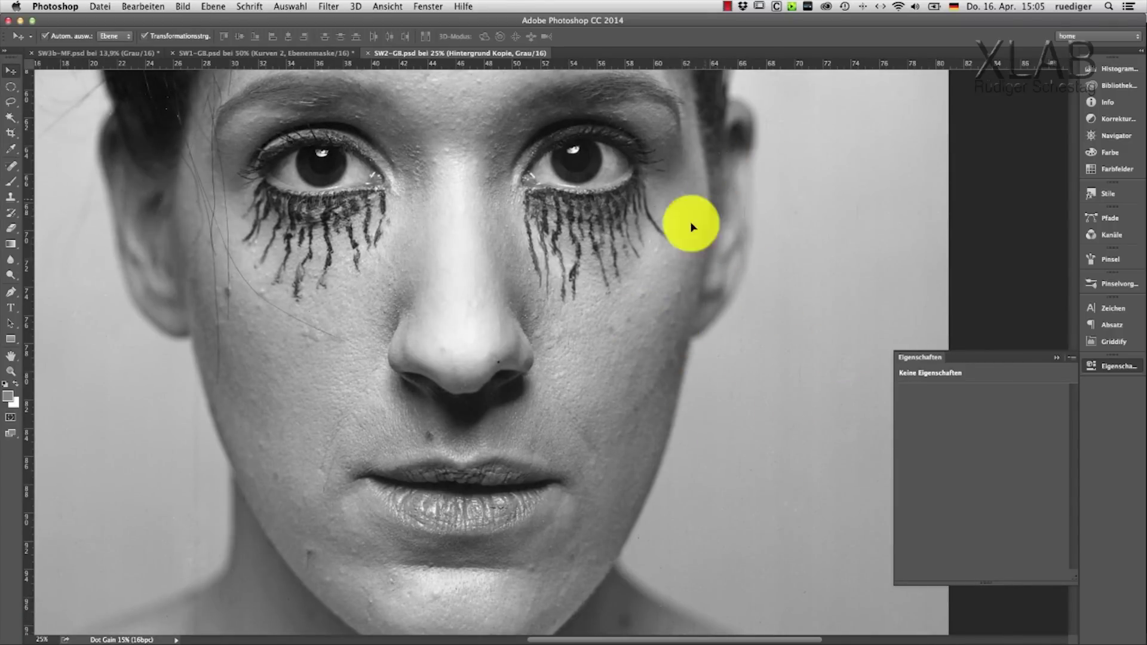
scroll(658, 266, up, 3)
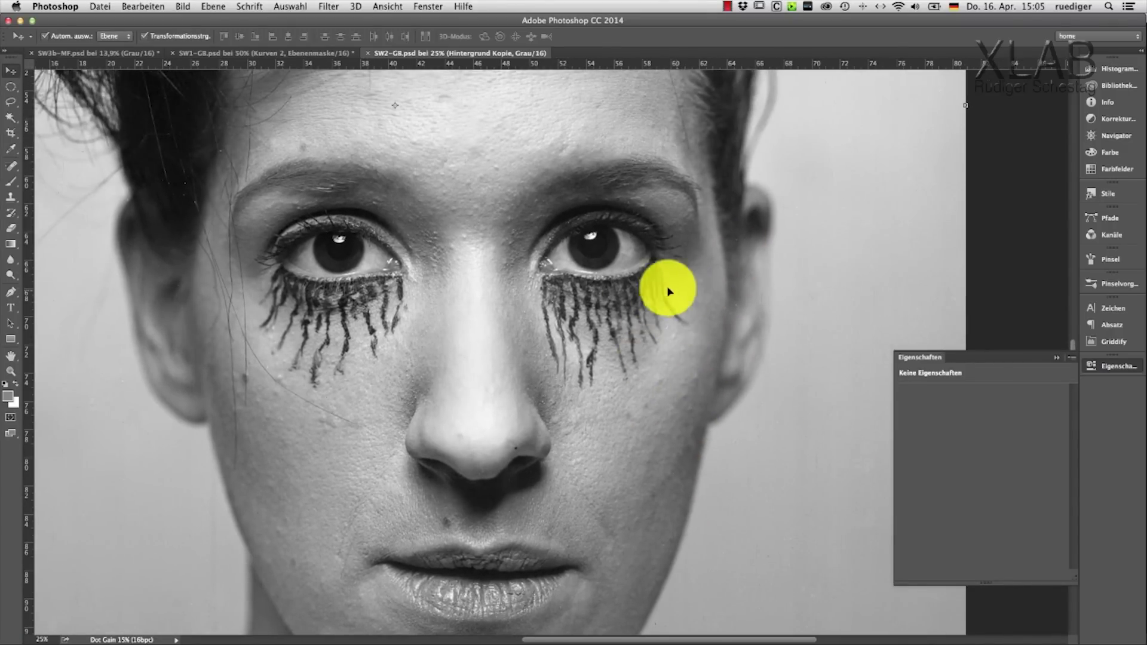
Examine the hair detail above the forehead in SW2-GB.psd at 25%.
scroll(665, 289, up, 10)
scroll(666, 289, left, 6)
scroll(454, 367, up, 3)
scroll(454, 367, left, 5)
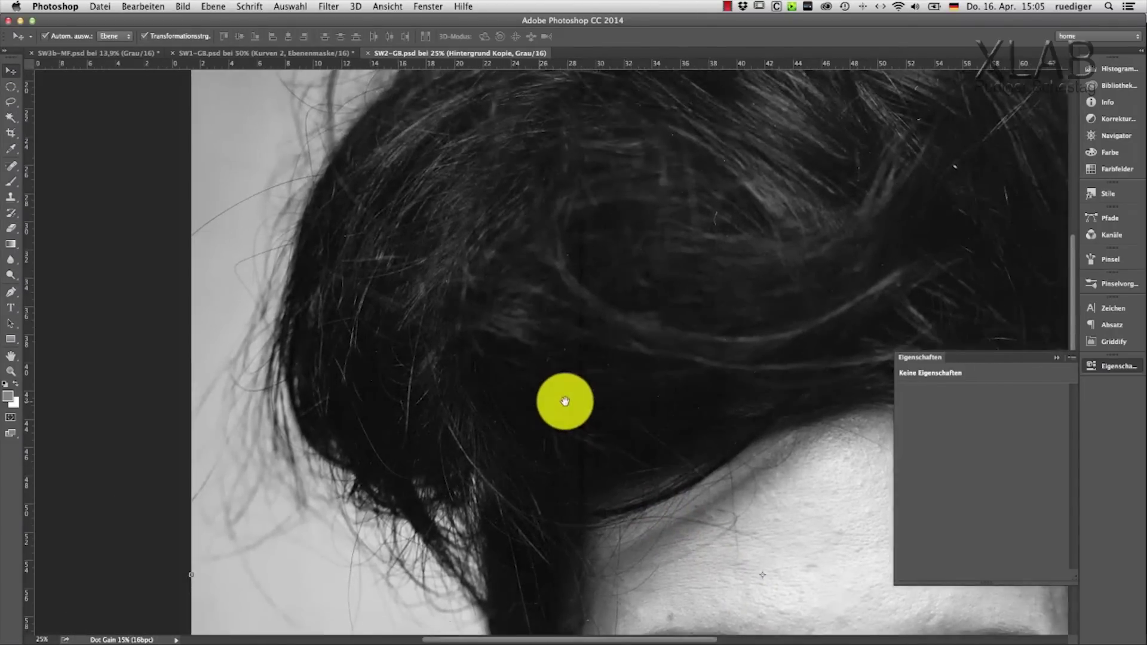
scroll(436, 227, up, 5)
scroll(436, 227, left, 1)
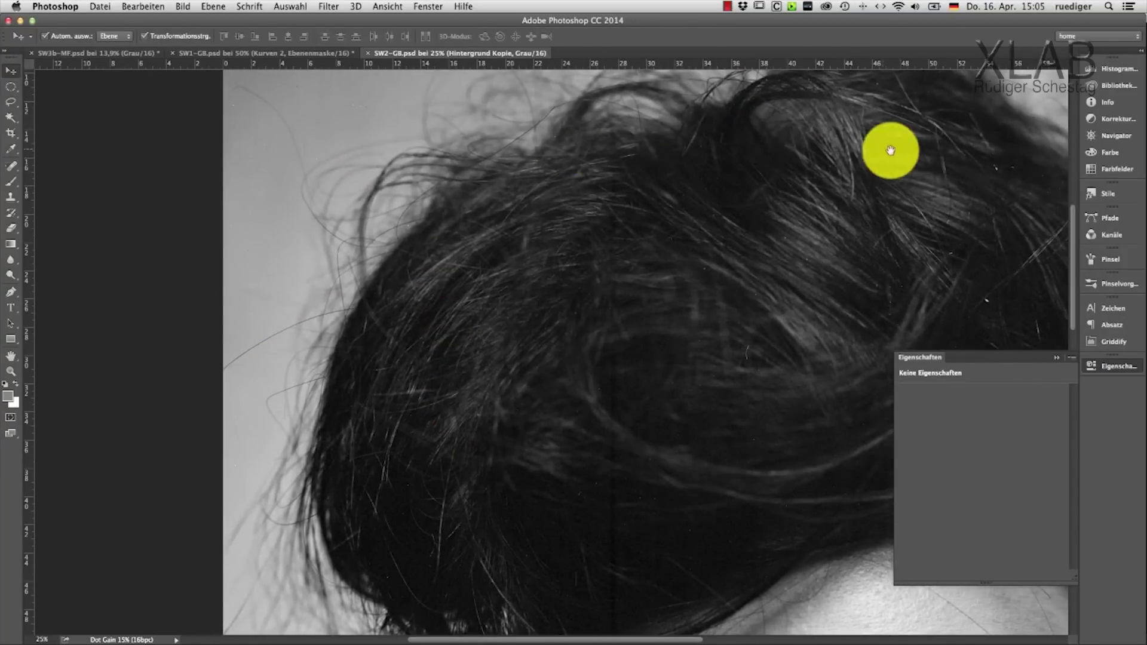
Examine the eyes, skin and loose hair strands beside the head in SW1-GB.psd at 100%.
click(272, 57)
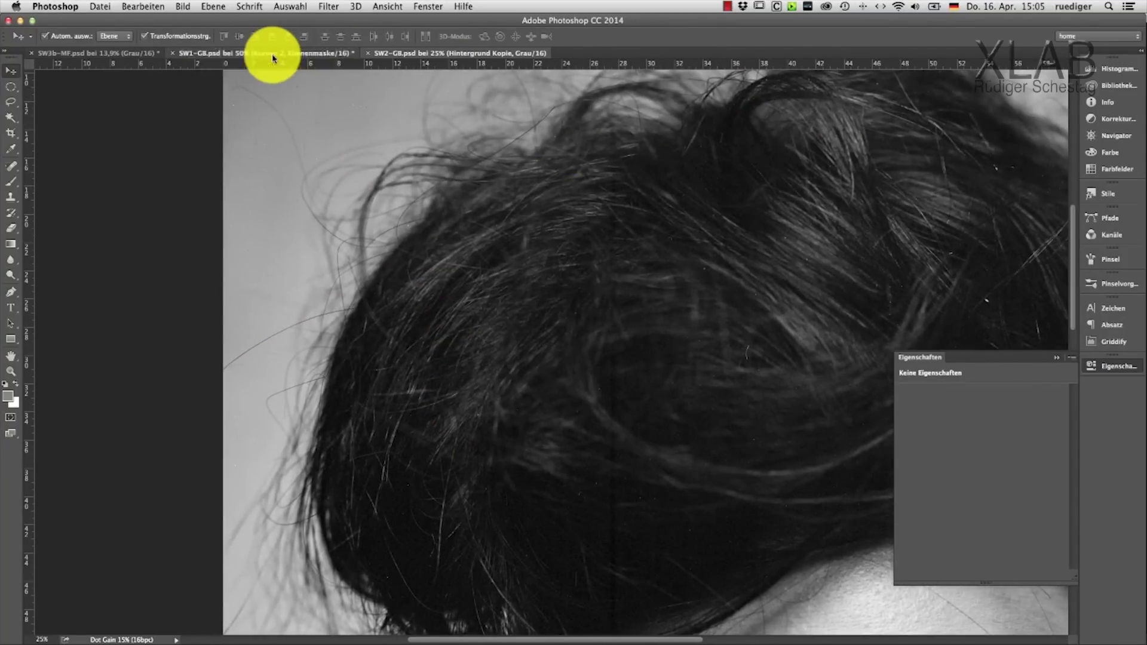
key(super+plus)
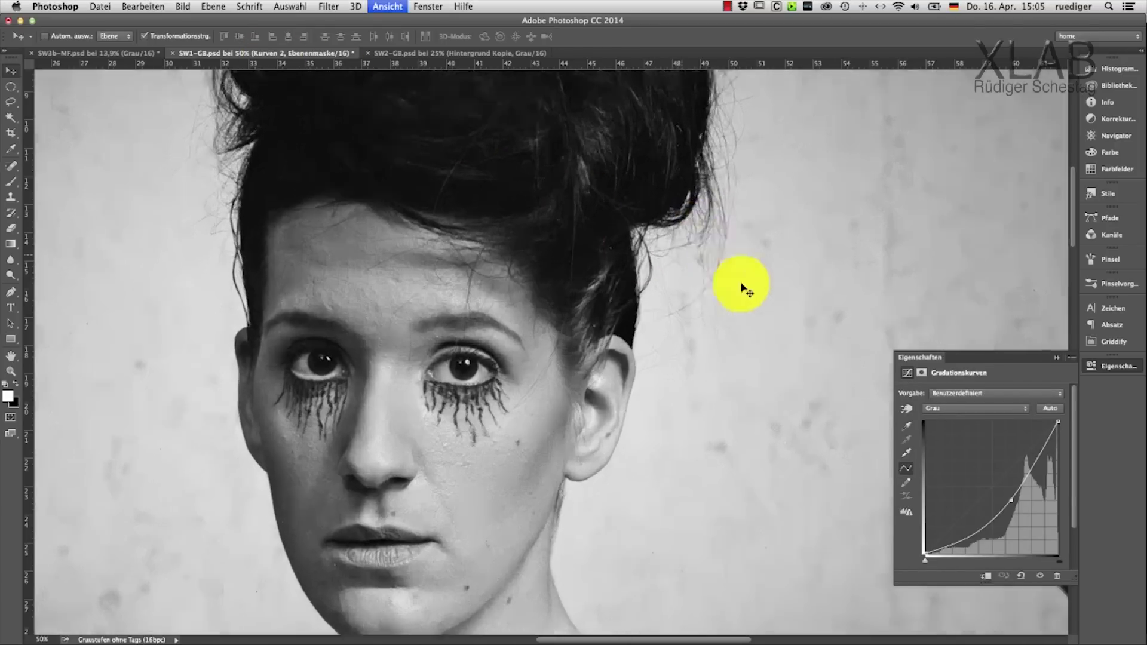
key(super+plus)
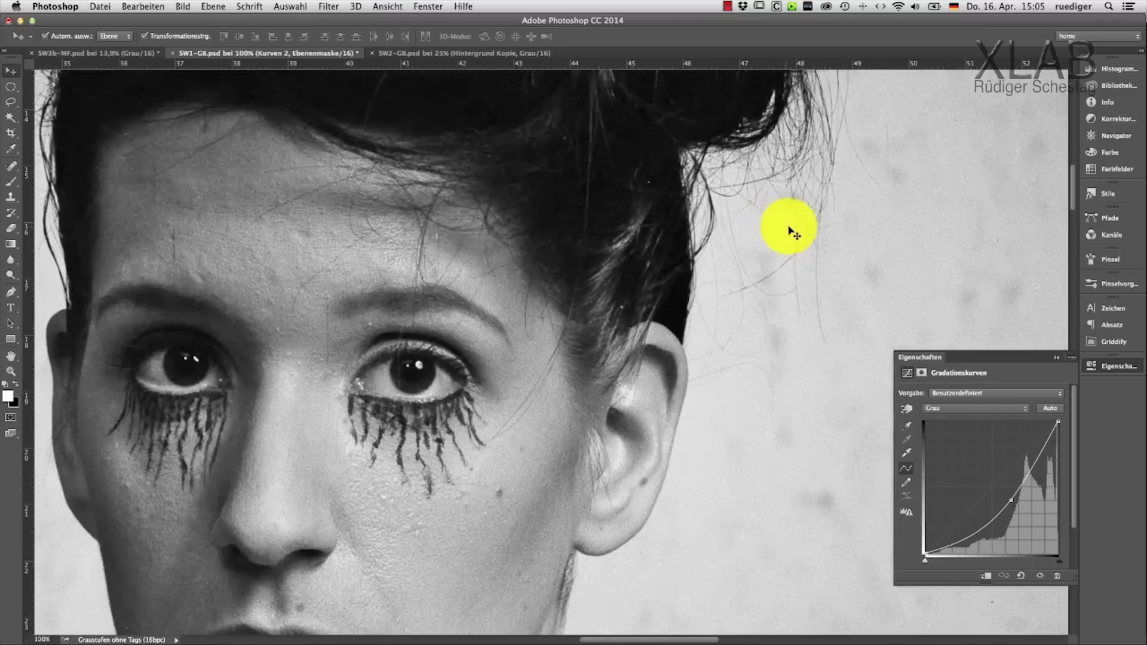
drag(795, 233, 662, 312)
drag(697, 277, 665, 316)
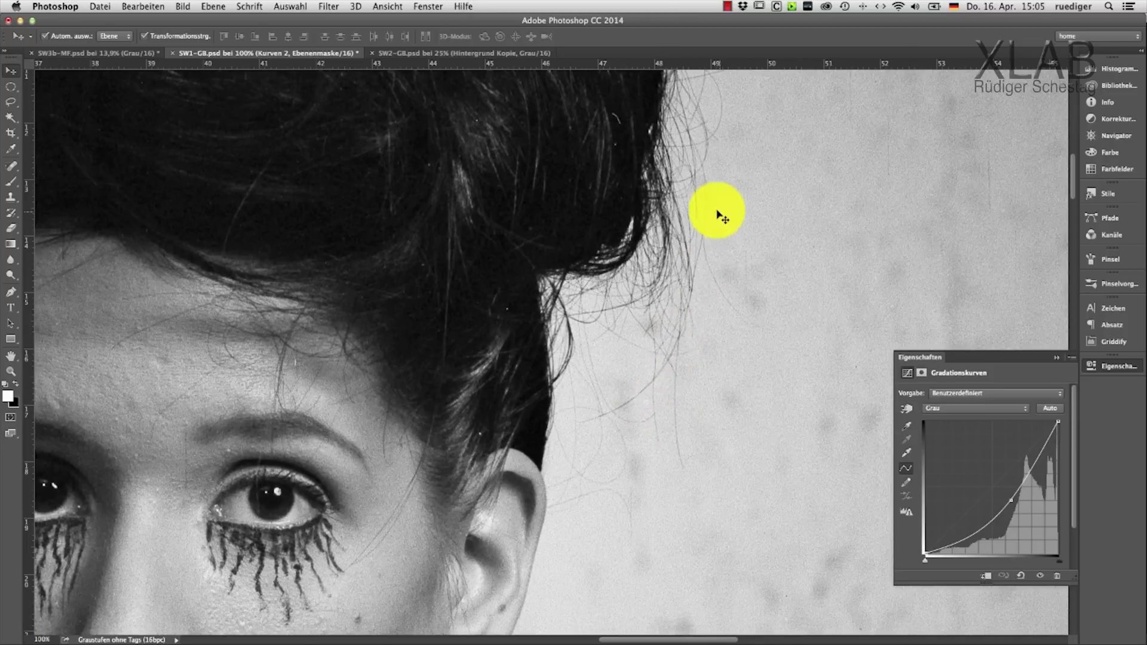
Examine the fine flyaway hair against the wall in SW3b-MF.psd at up to 66.7%, and return to the whole portrait.
click(93, 55)
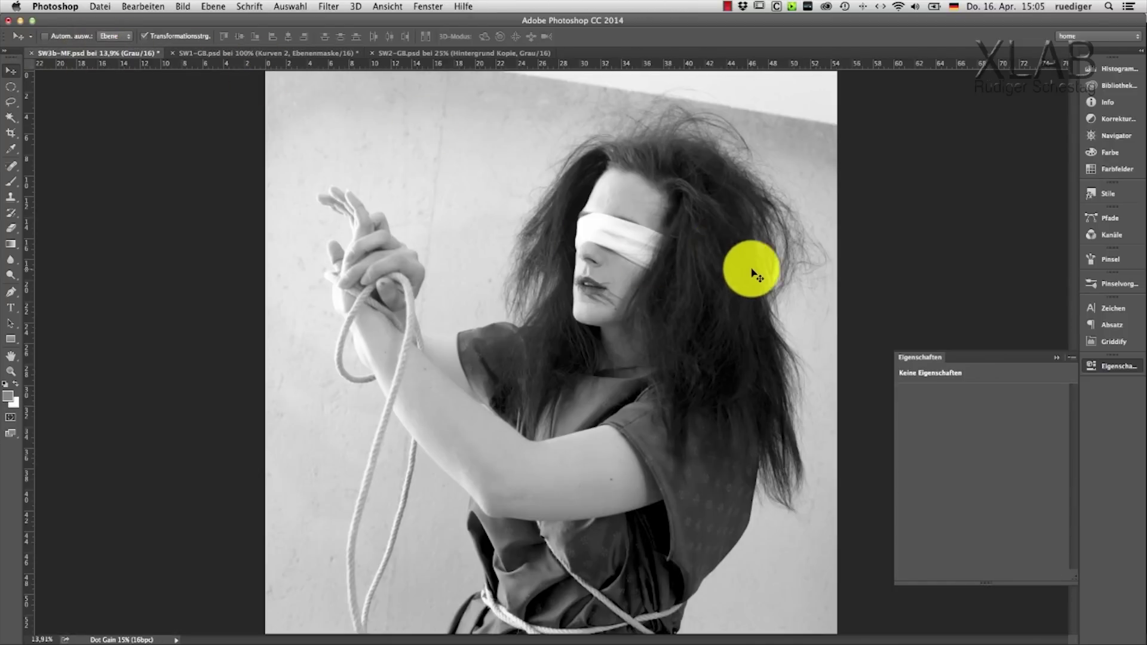
key(super+plus)
key(super+plus)
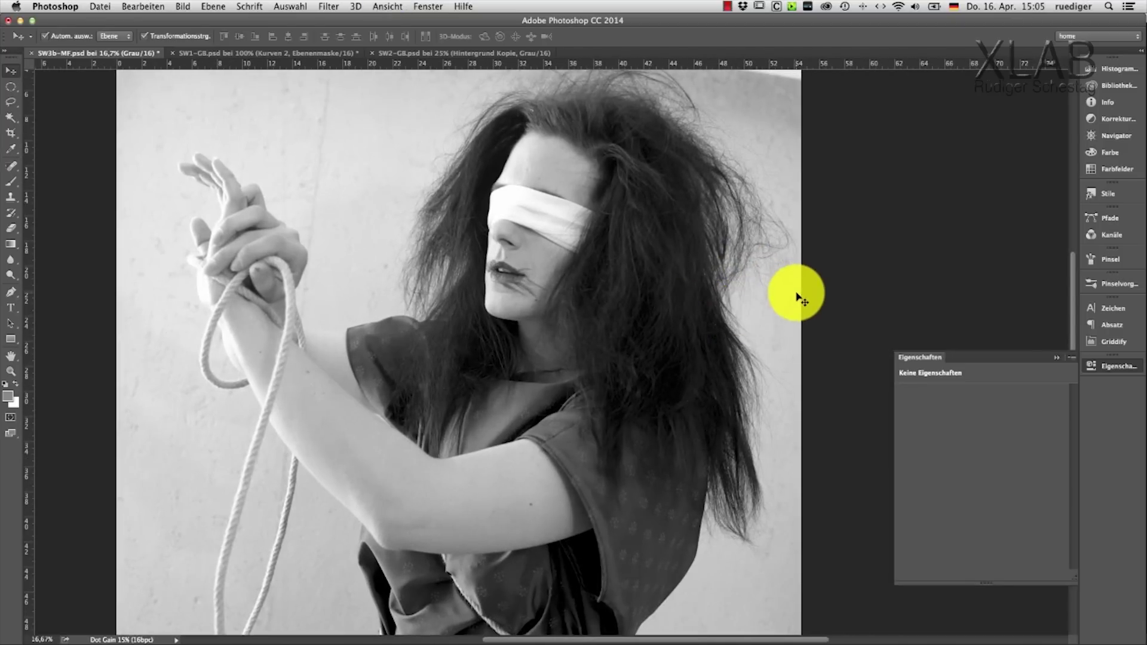
key(super+plus)
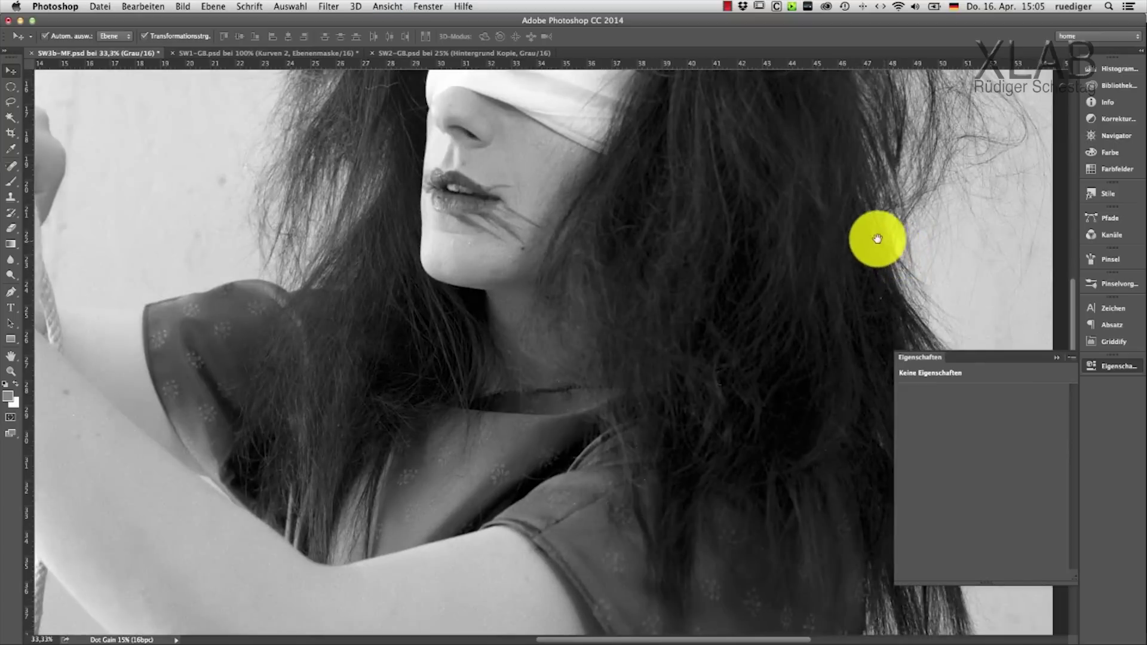
drag(876, 238, 697, 291)
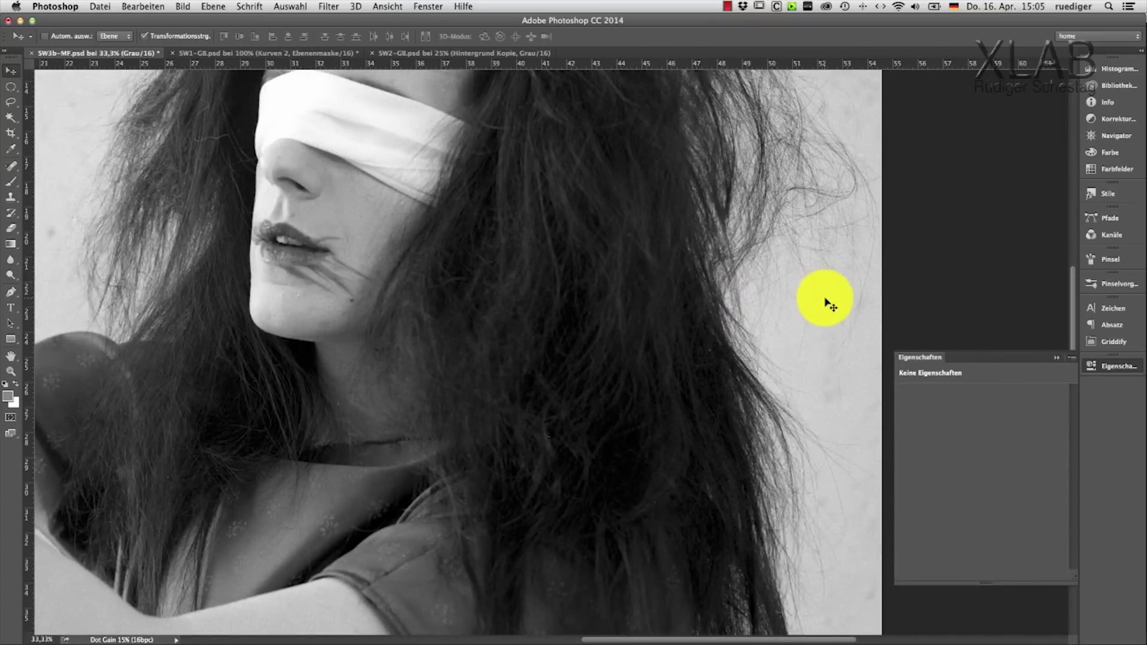
key(super+plus)
scroll(729, 289, right, 3)
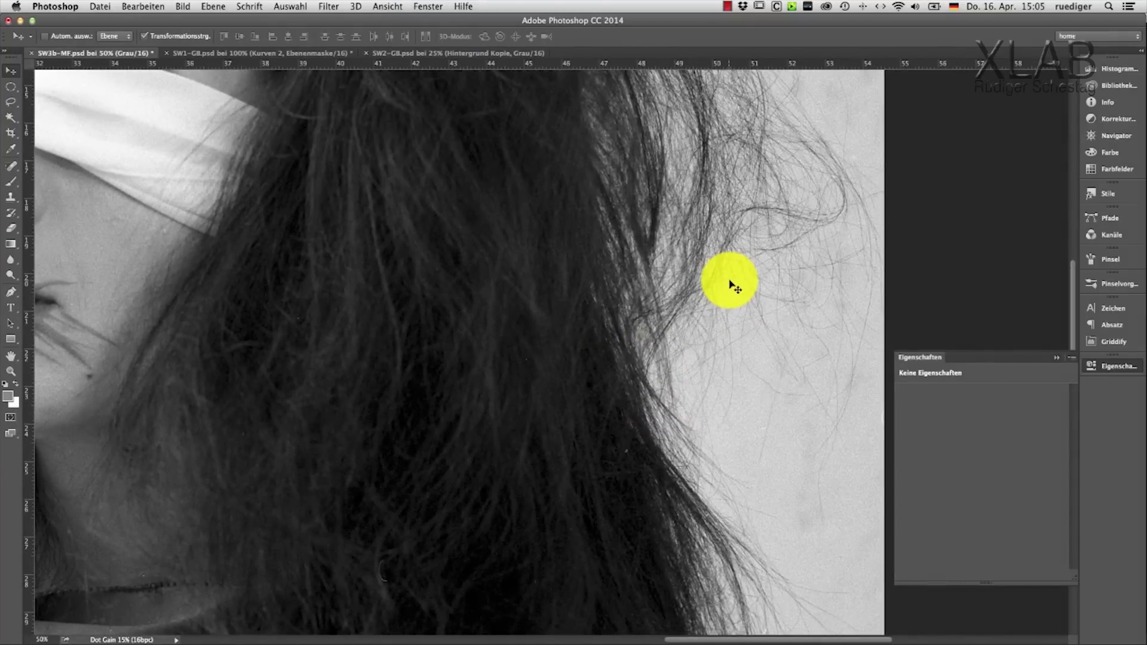
scroll(777, 282, right, 3)
key(super+plus)
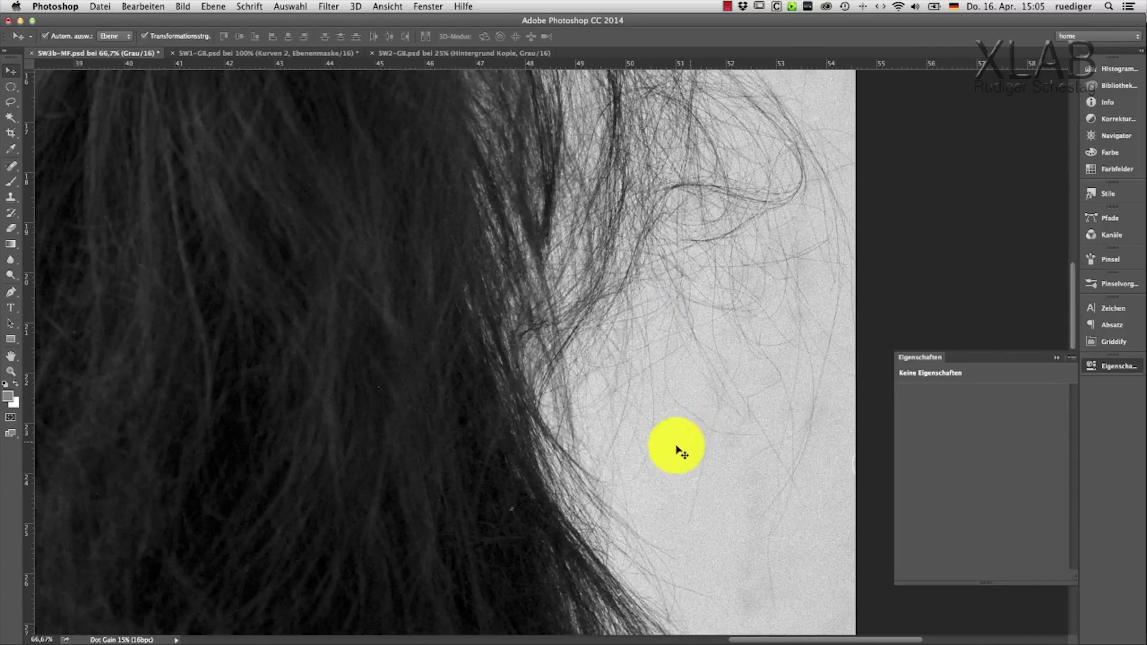
scroll(789, 313, up, 8)
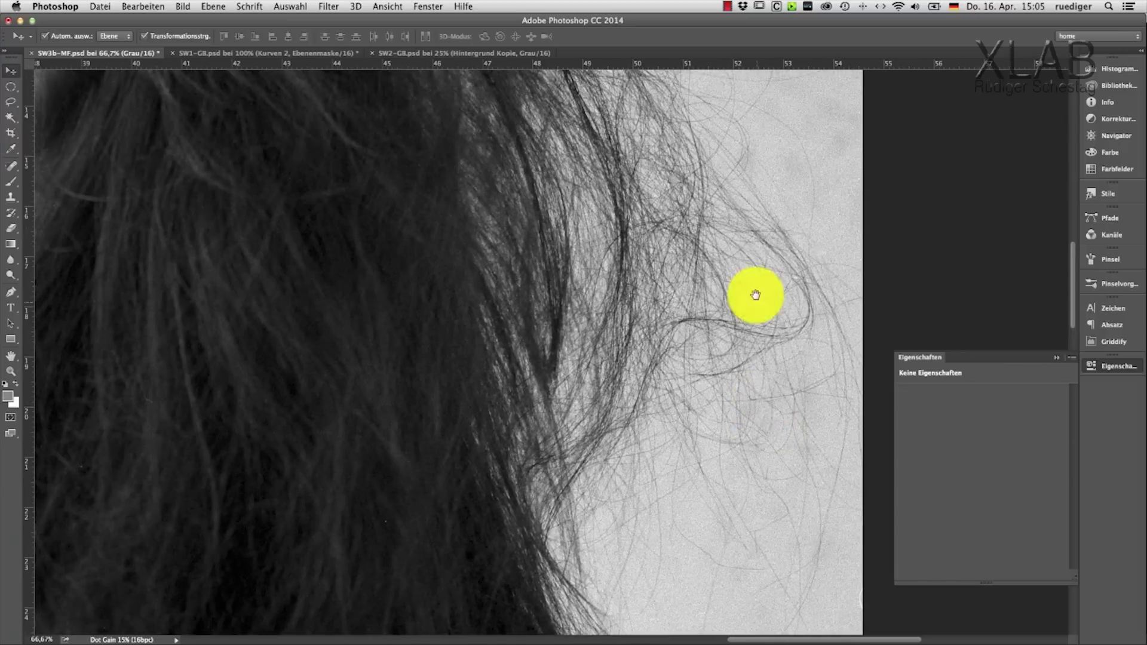
scroll(675, 322, up, 4)
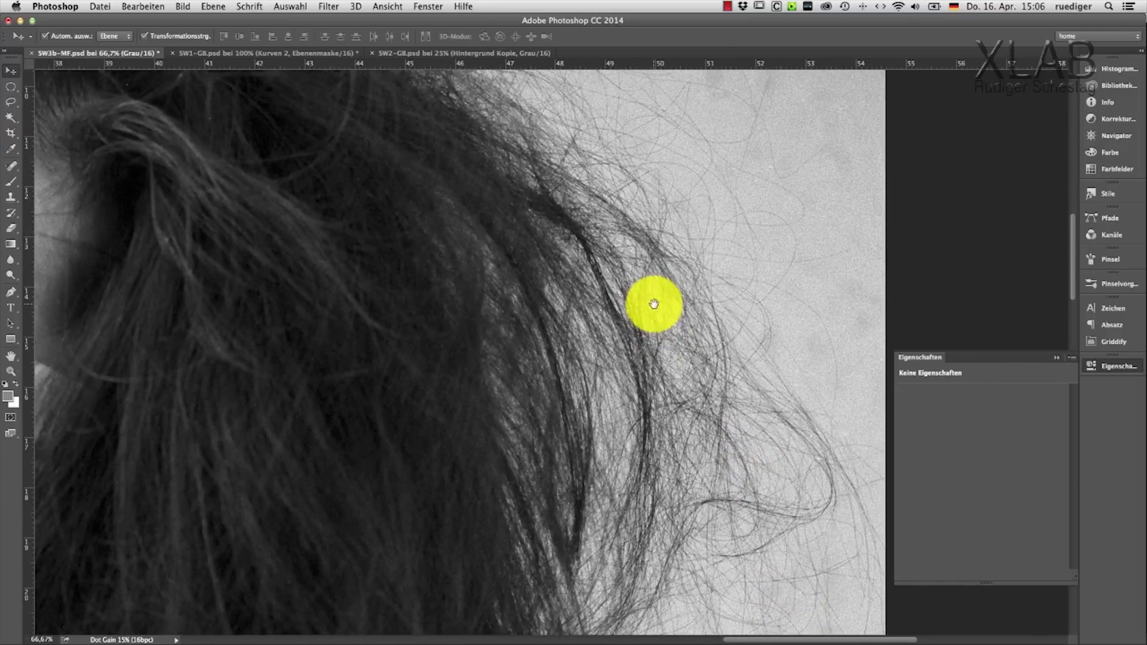
key(super+0)
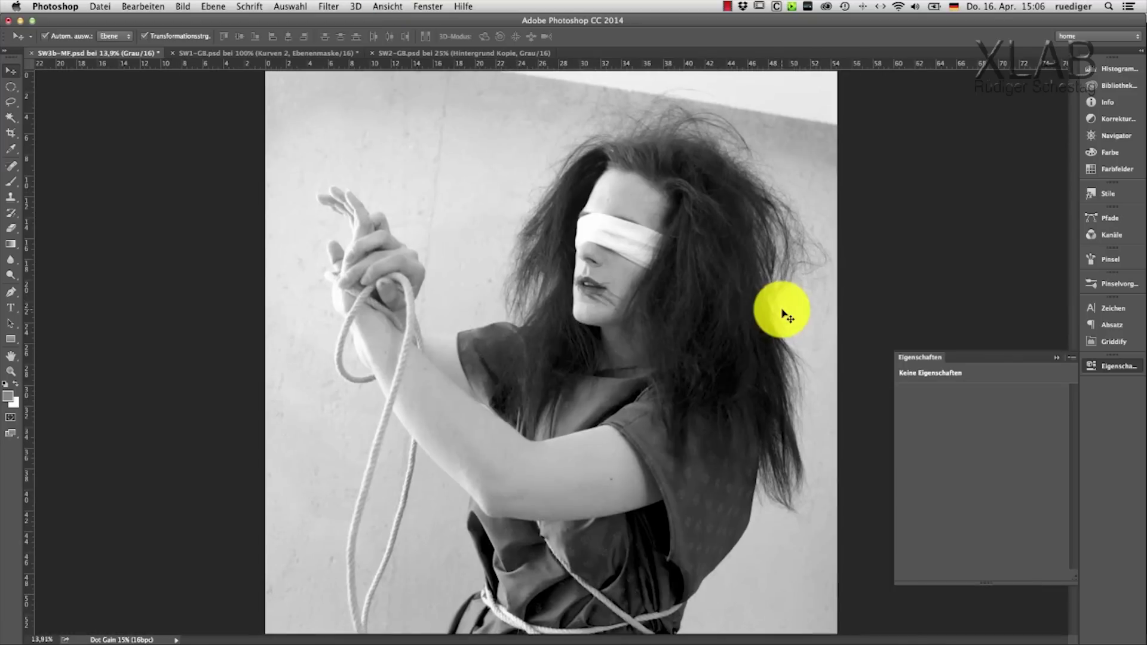